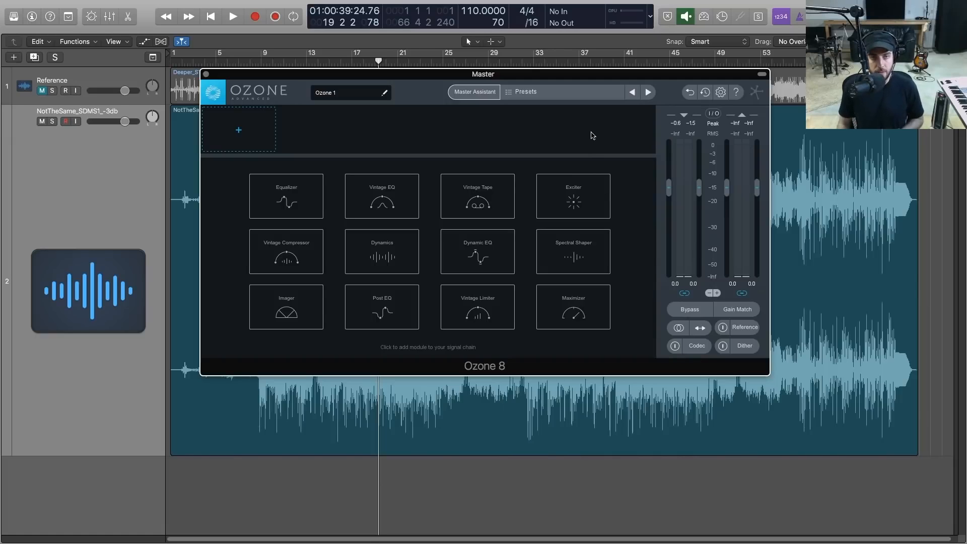
Open Master Assistant and set its target to Reference, using Deeper_ST_SDMS5.wav as the reference track
click(486, 94)
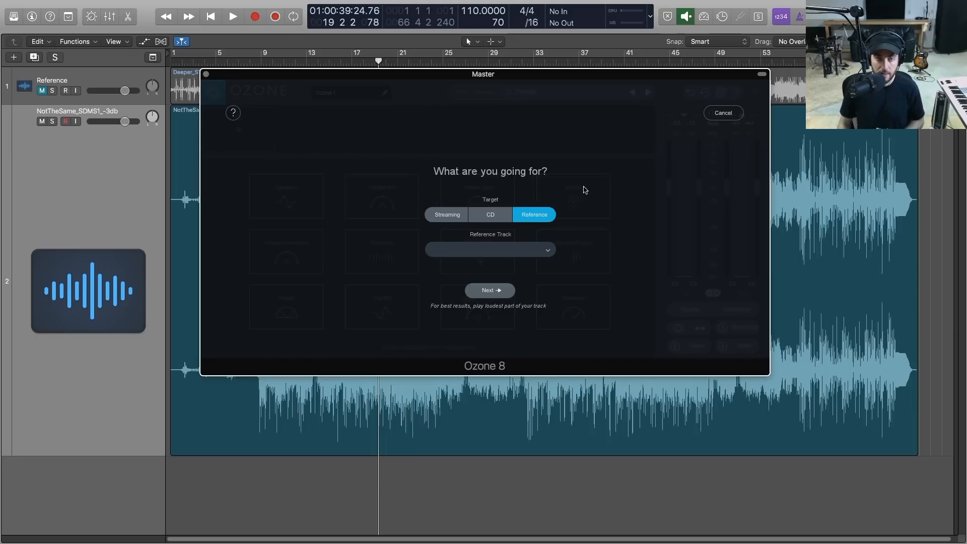
click(436, 219)
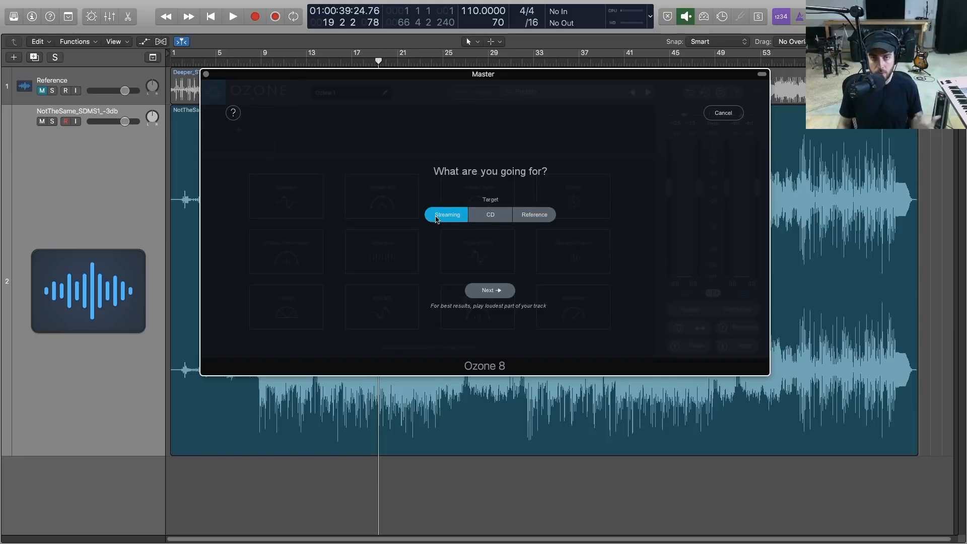
click(483, 221)
click(535, 218)
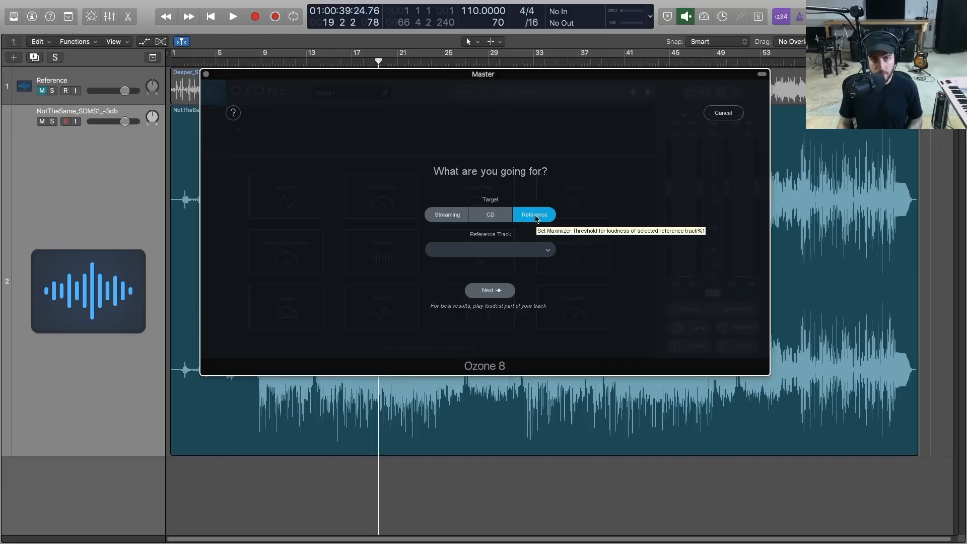
click(509, 250)
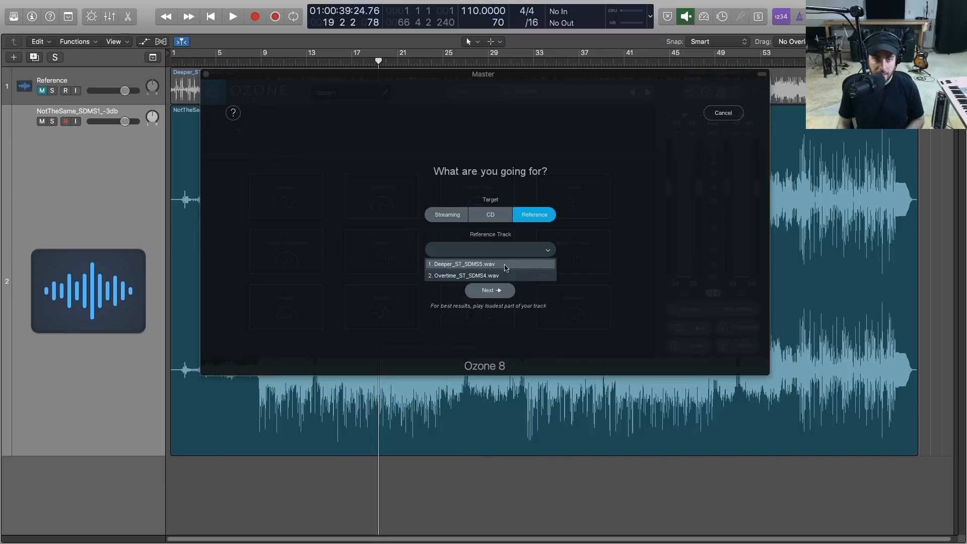
click(505, 267)
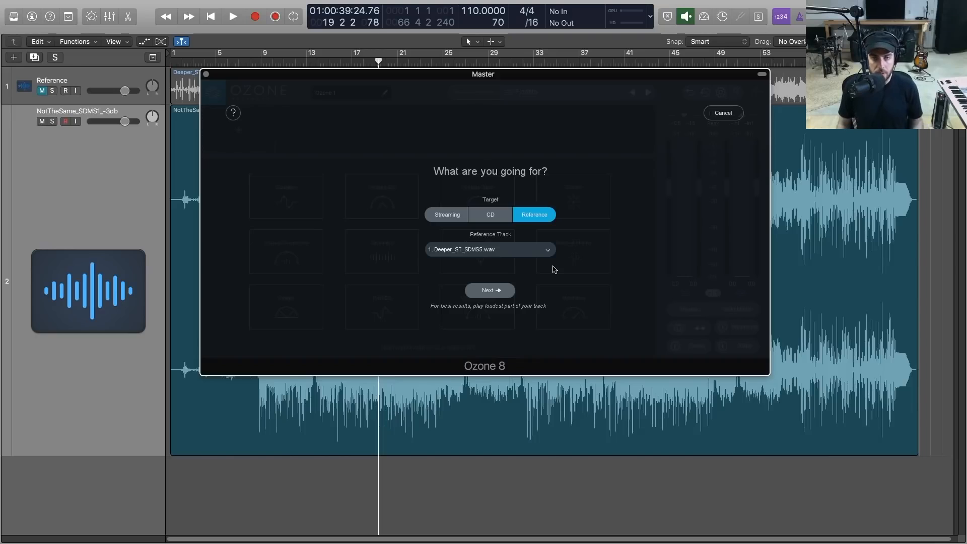
Run the Master Assistant analysis while playing the song, and accept the suggested mastering chain
click(493, 291)
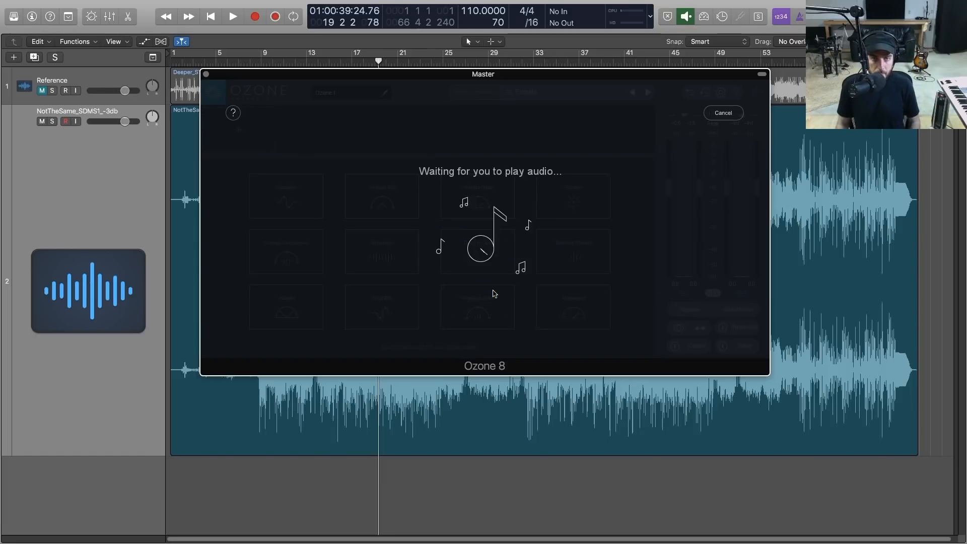
key(space)
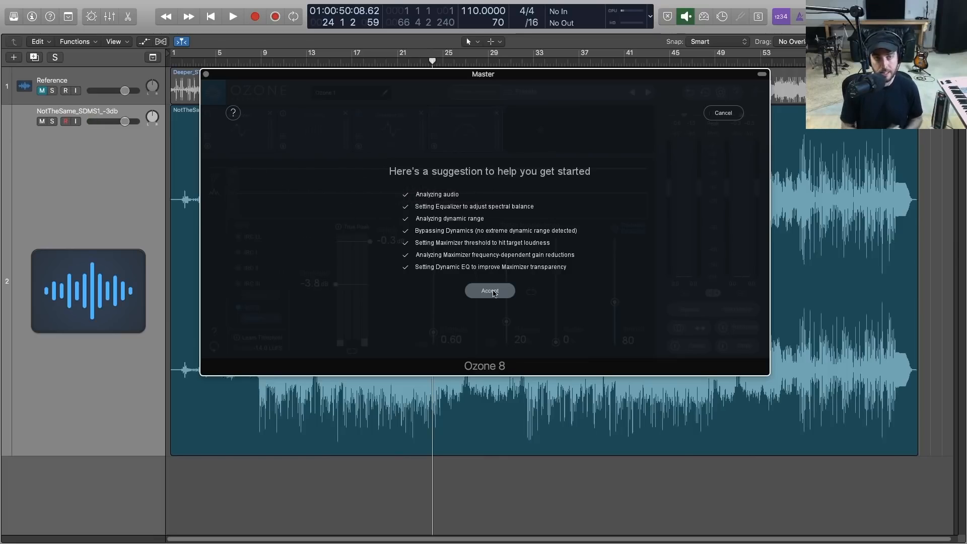
click(494, 293)
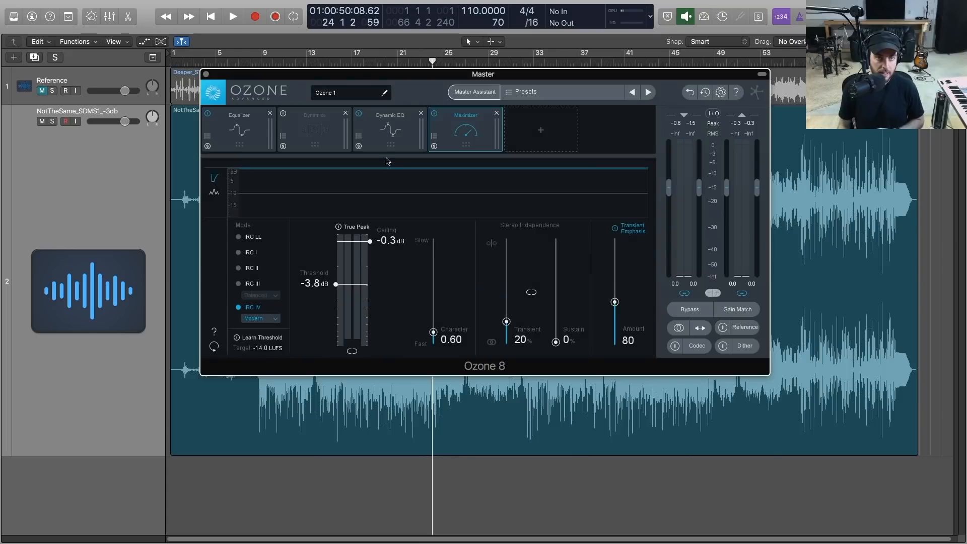
Remove the bypassed Dynamics module from the chain and review the Equalizer, Dynamic EQ and Maximizer settings
click(321, 122)
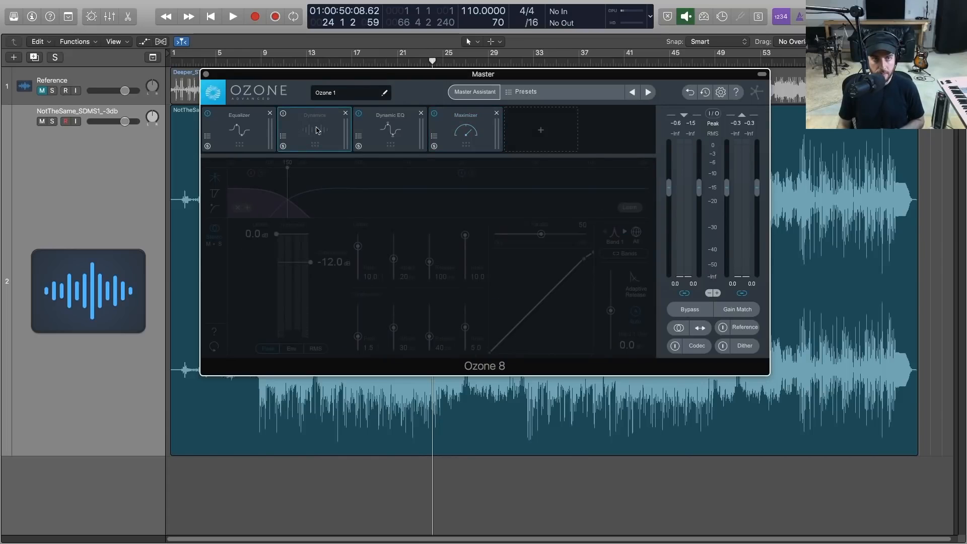
click(345, 114)
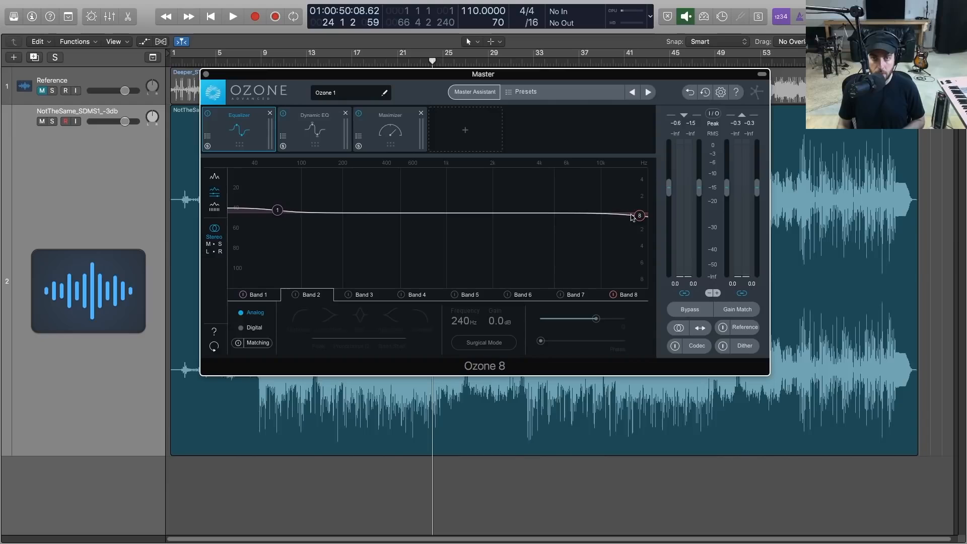
click(313, 130)
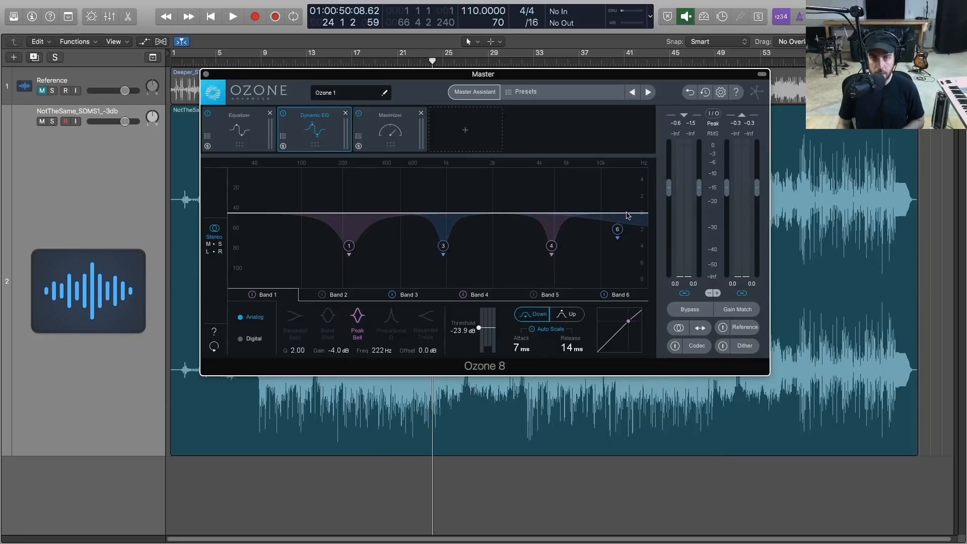
click(393, 140)
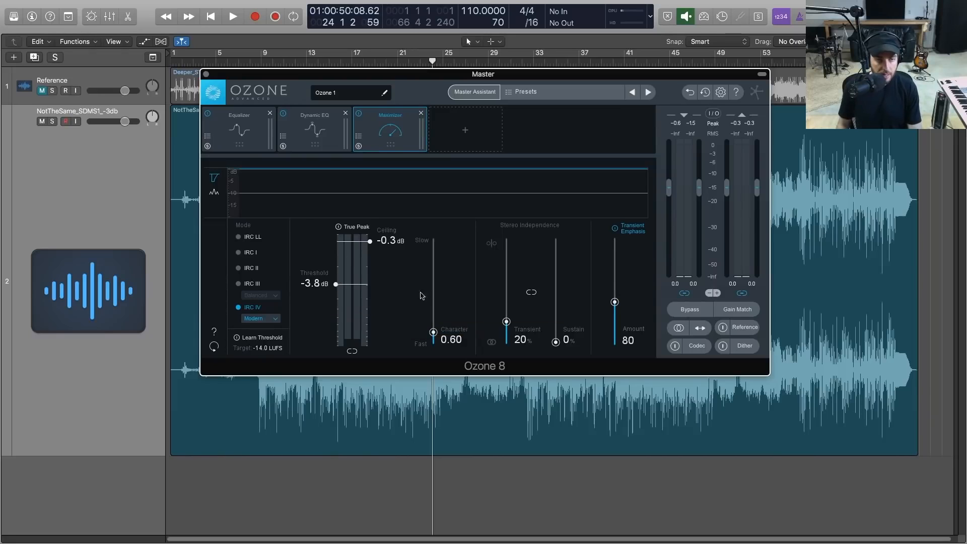
click(246, 136)
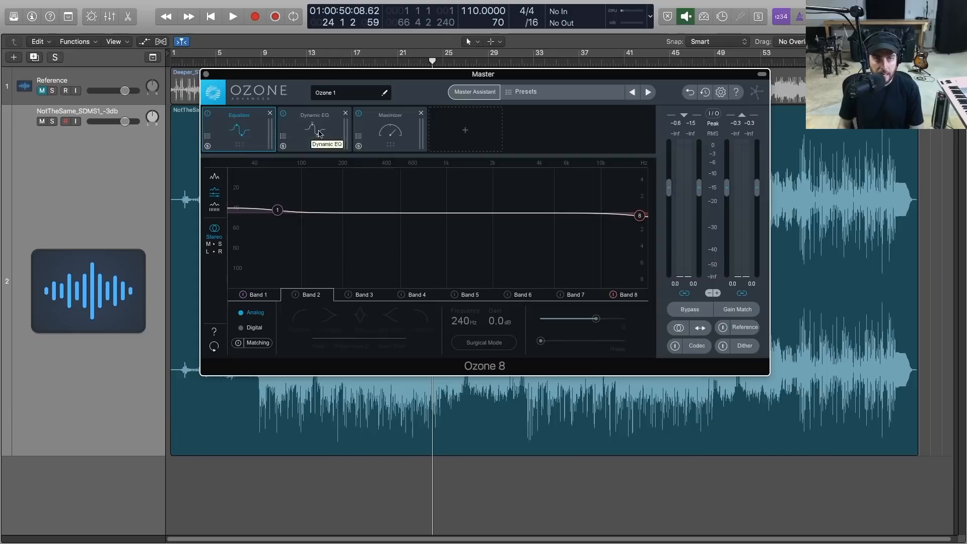
click(379, 137)
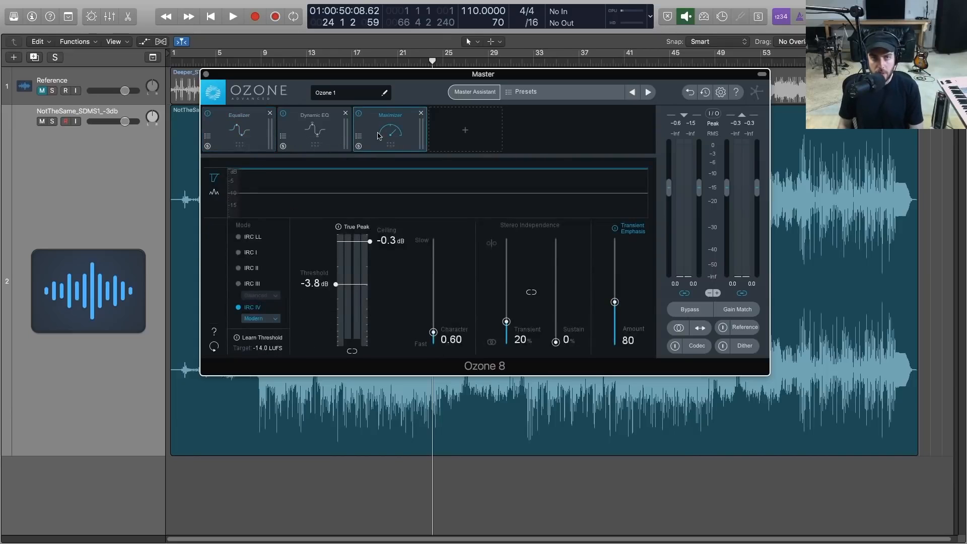
Move the Equalizer's Band 1 low shelf to about 127 Hz with a gain of about 0.5 dB
click(250, 133)
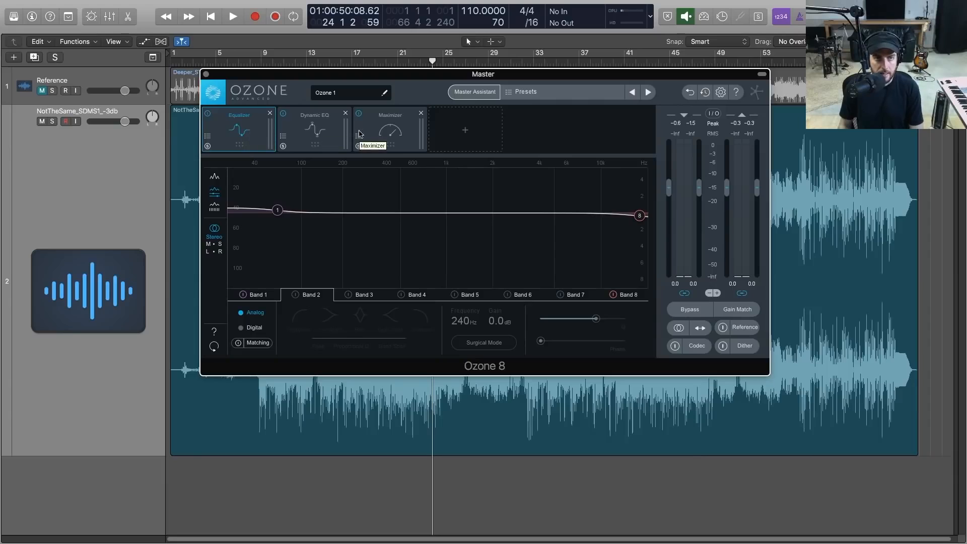
click(277, 212)
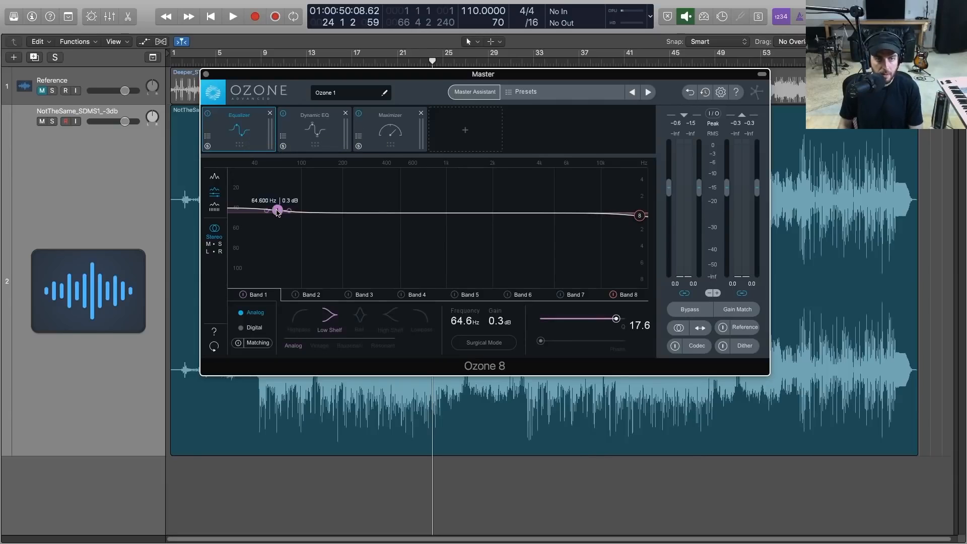
drag(278, 211, 316, 210)
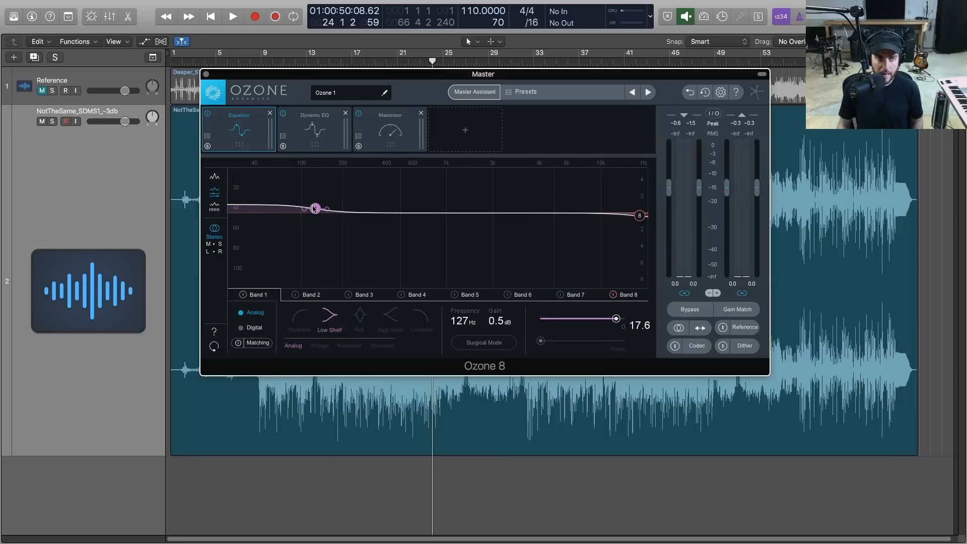
Play the song and compare the sound with the Equalizer module bypassed and enabled
key(space)
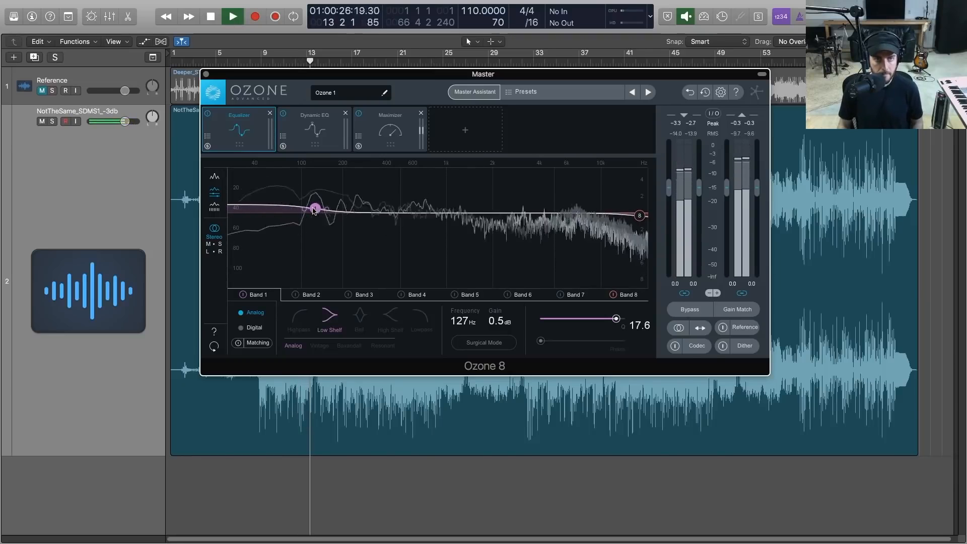
click(209, 117)
click(209, 117)
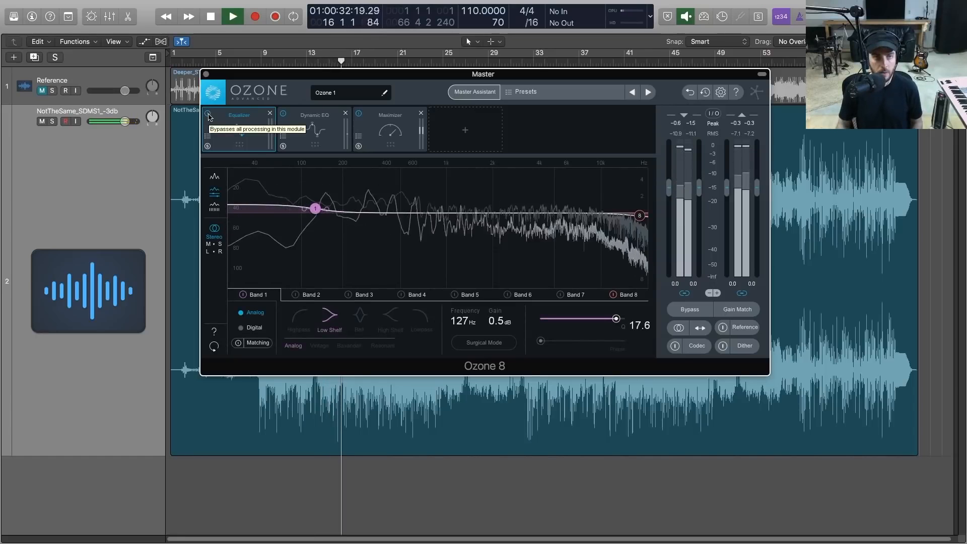
key(space)
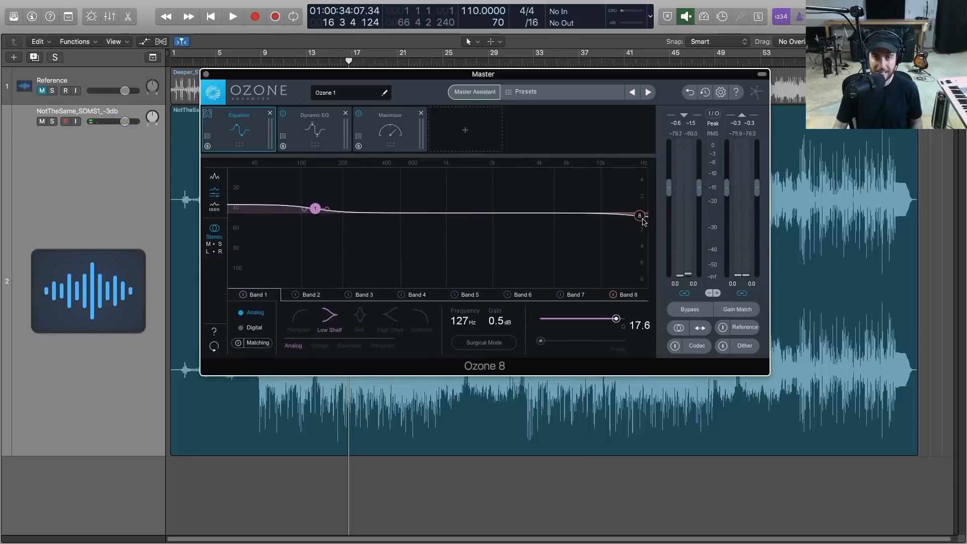
Set the Dynamic EQ's Band 1 to about -2.0 dB at 225 Hz and start playback
click(318, 140)
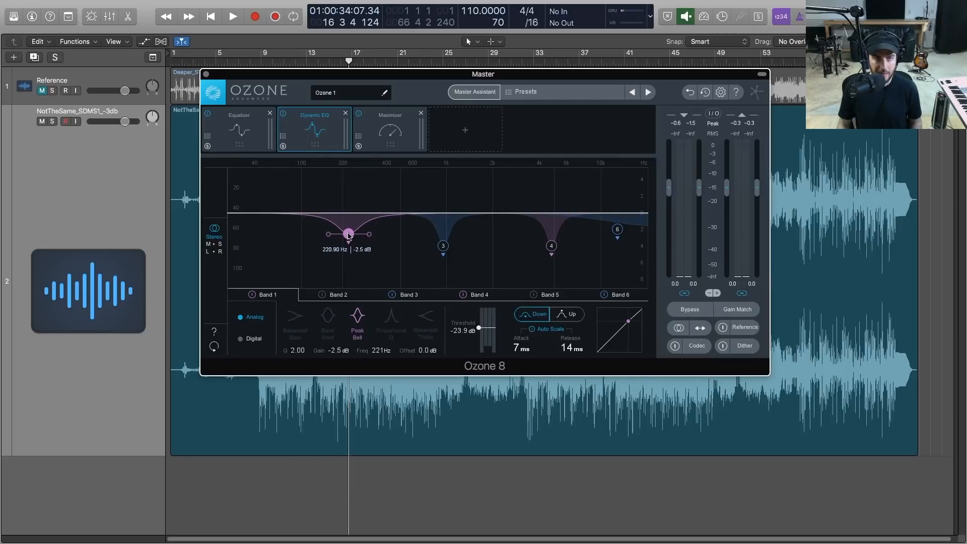
drag(349, 234, 350, 232)
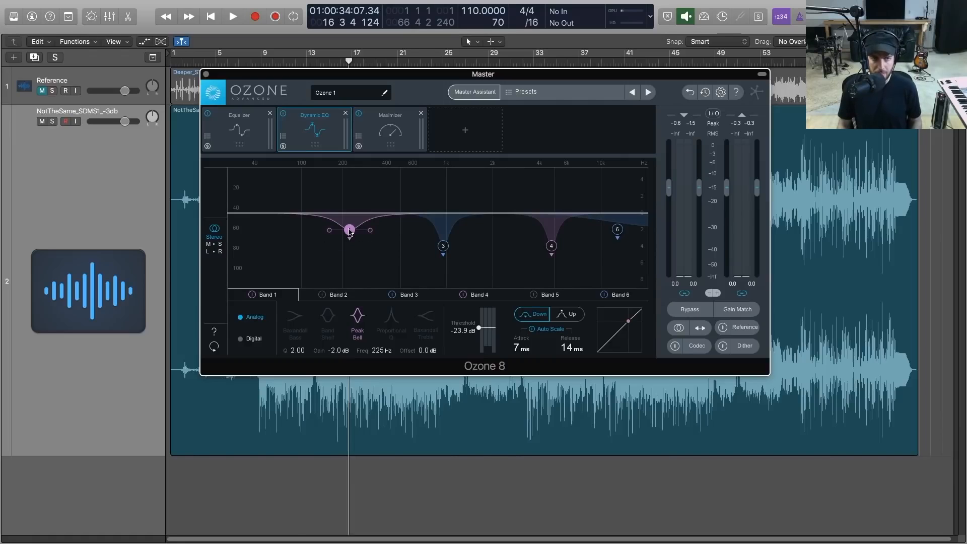
key(space)
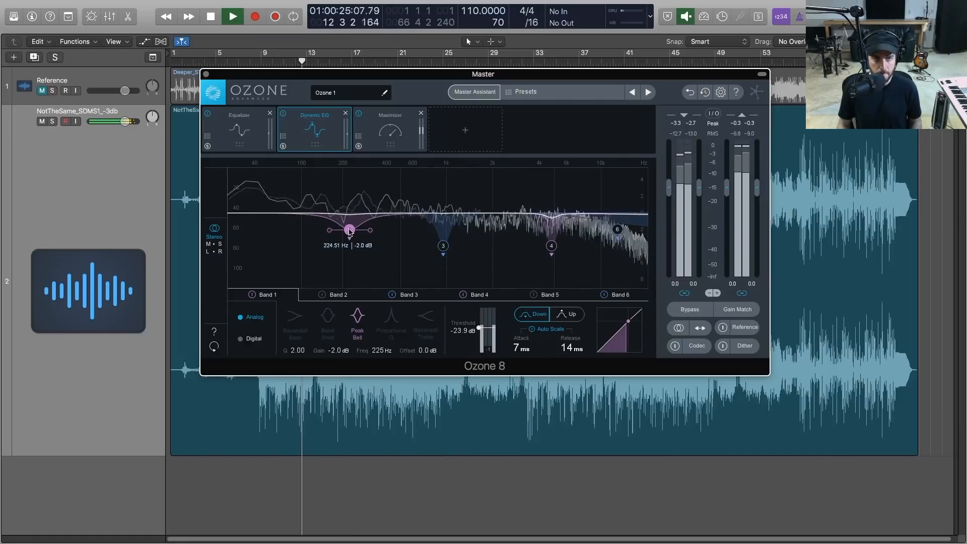
Soften the Dynamic EQ cuts on Bands 3, 4 and 6, with Band 4 at about -1.4 dB and Band 6 at about -1.0 dB, 14.9 kHz
drag(444, 245, 443, 221)
drag(551, 248, 553, 224)
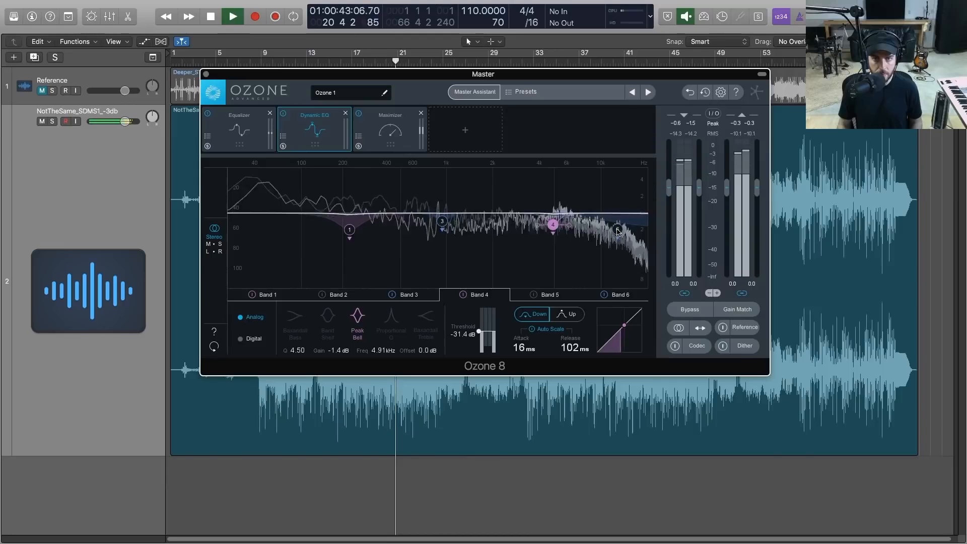
key(space)
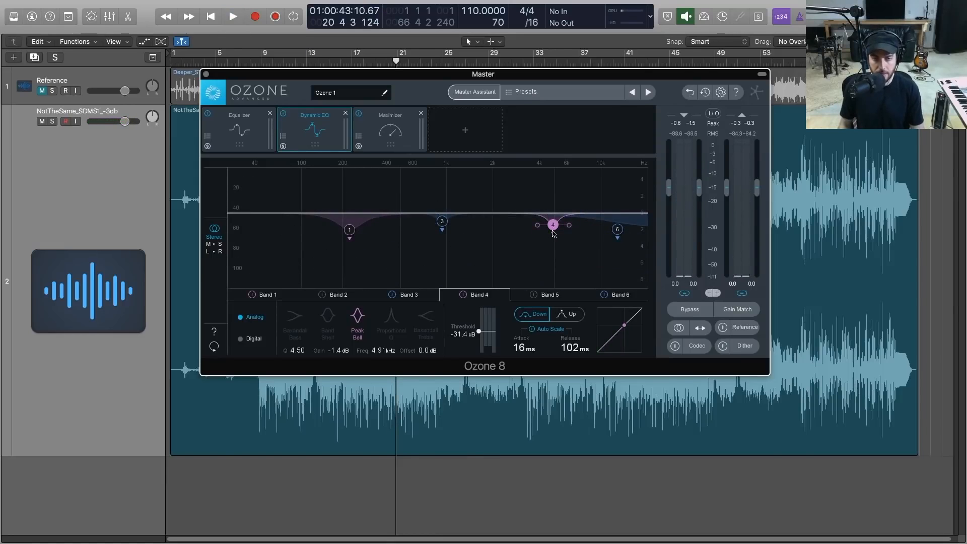
click(617, 229)
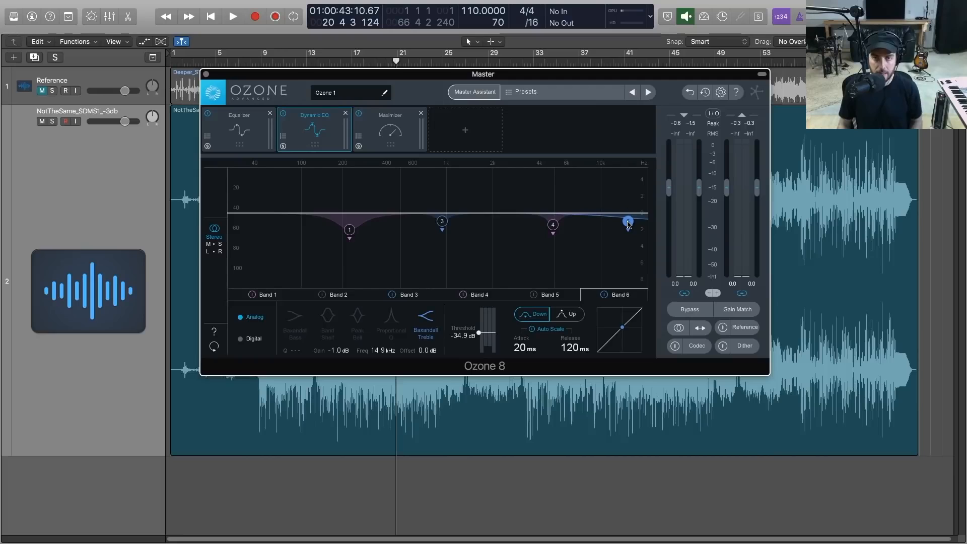
Play the song and compare the sound with the Dynamic EQ module bypassed and enabled
key(space)
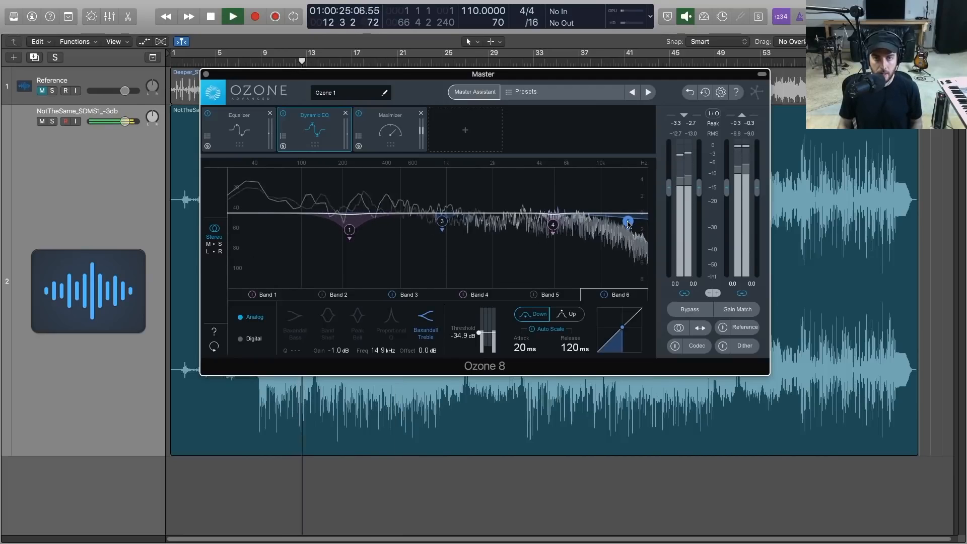
click(284, 114)
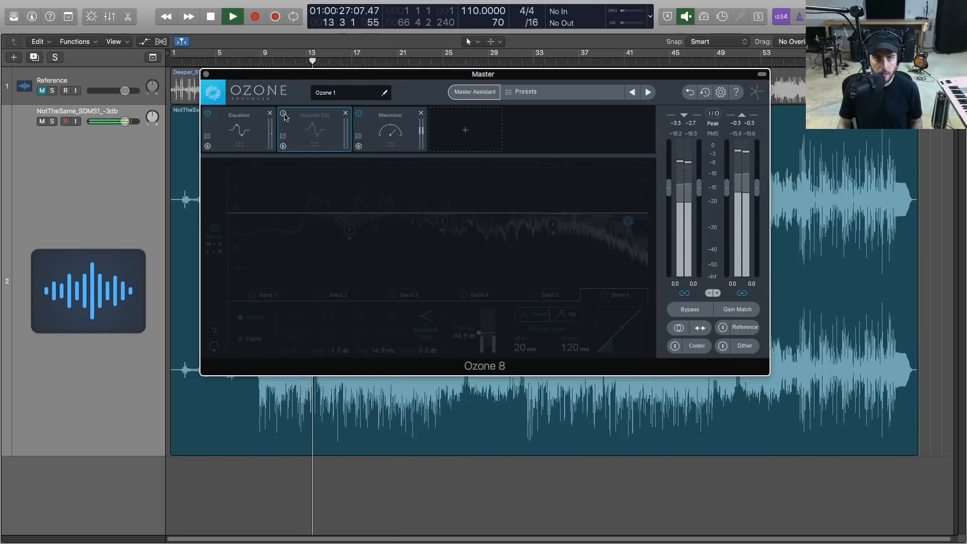
click(284, 114)
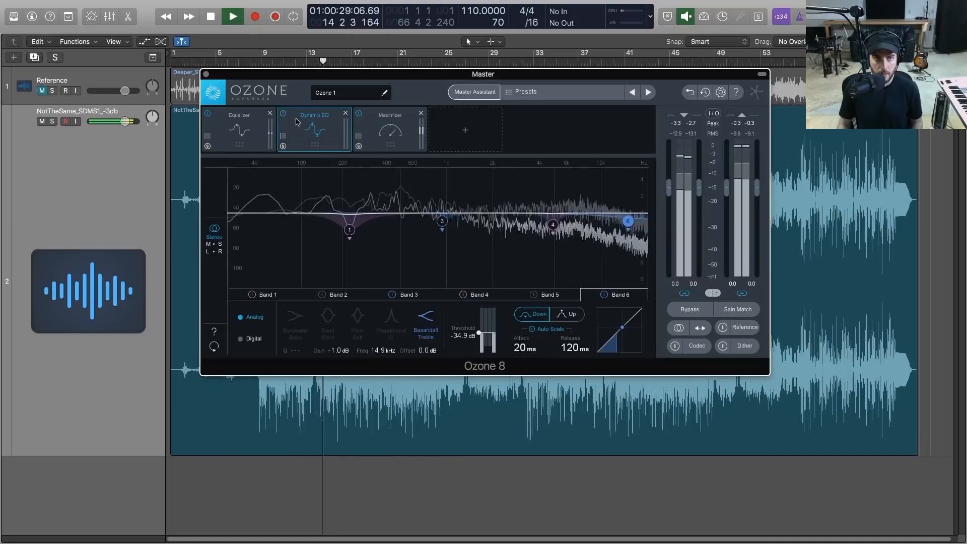
key(space)
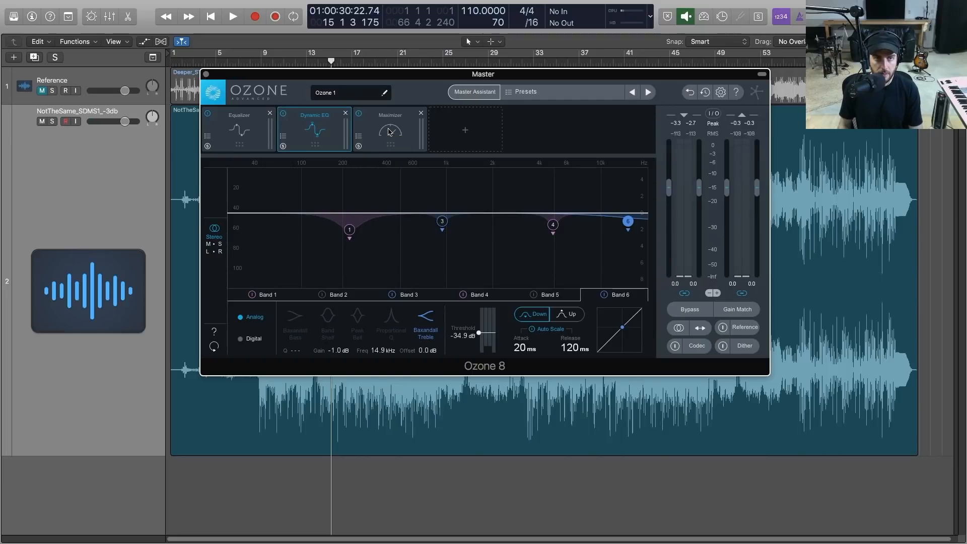
Add a Vintage Tape module and move it to the start of the signal chain, before the Equalizer
click(450, 129)
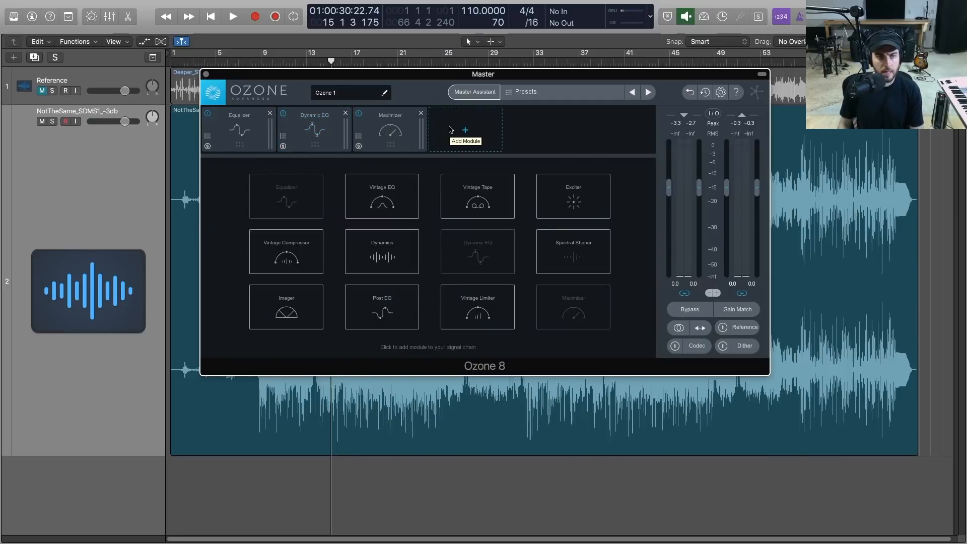
click(470, 204)
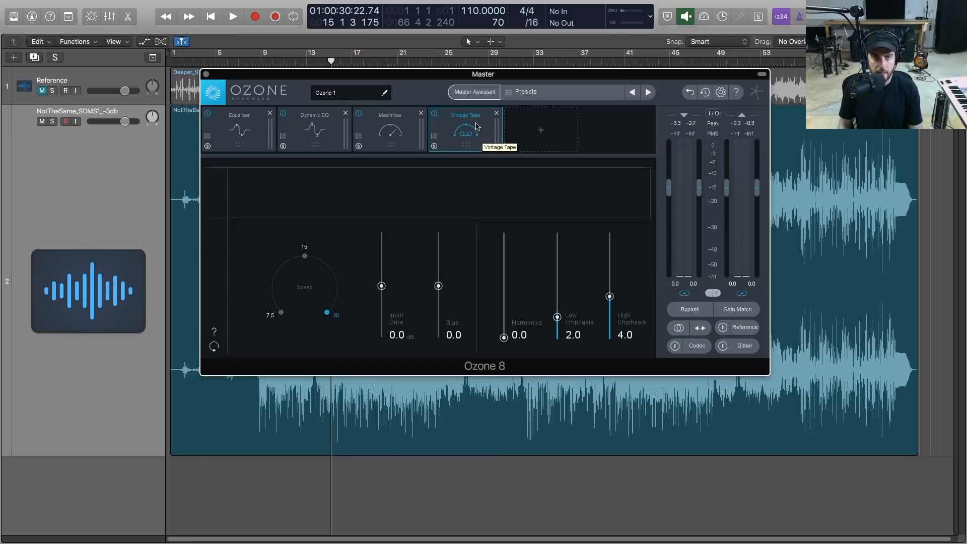
drag(469, 131, 204, 125)
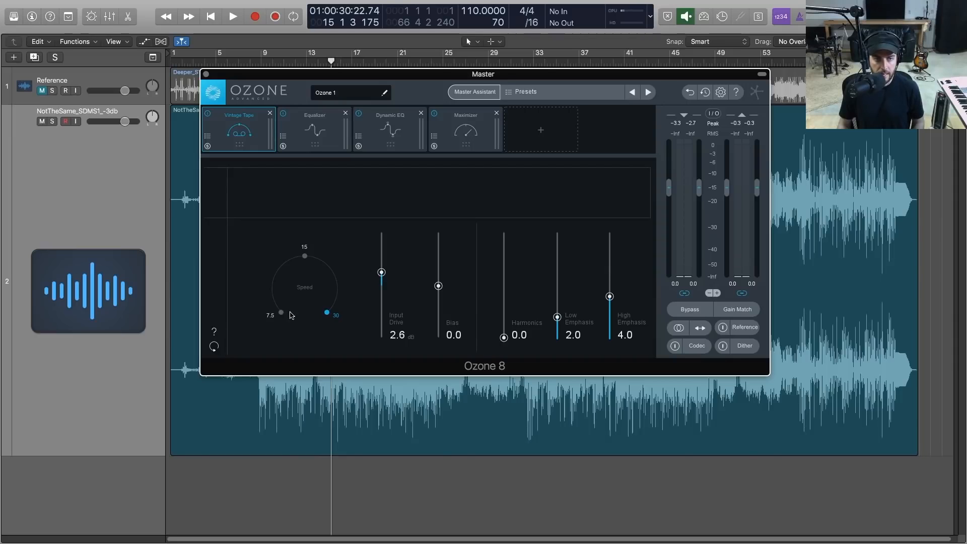
During playback, set the Vintage Tape's Input Drive to about 6.8 dB and its Bias to about 0.4
key(space)
drag(381, 267, 384, 262)
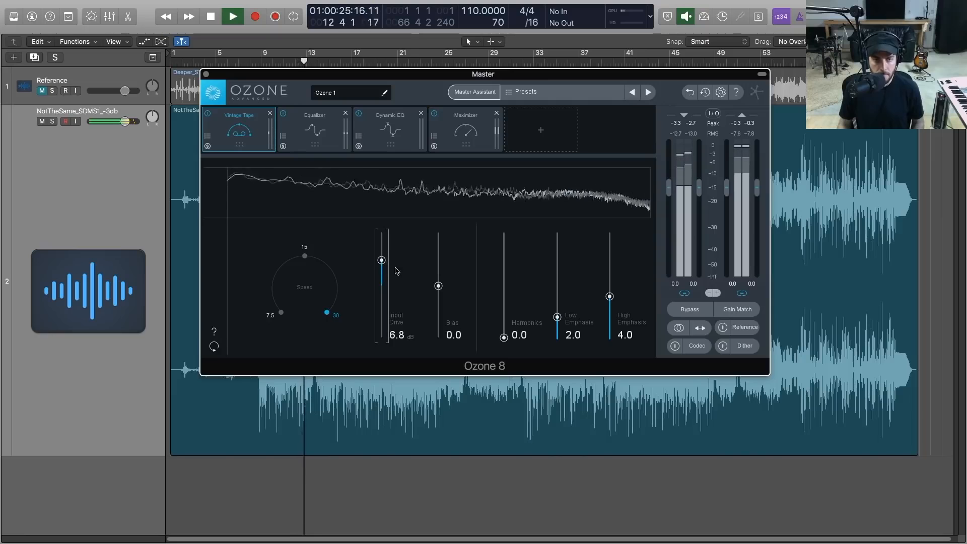
drag(438, 285, 438, 279)
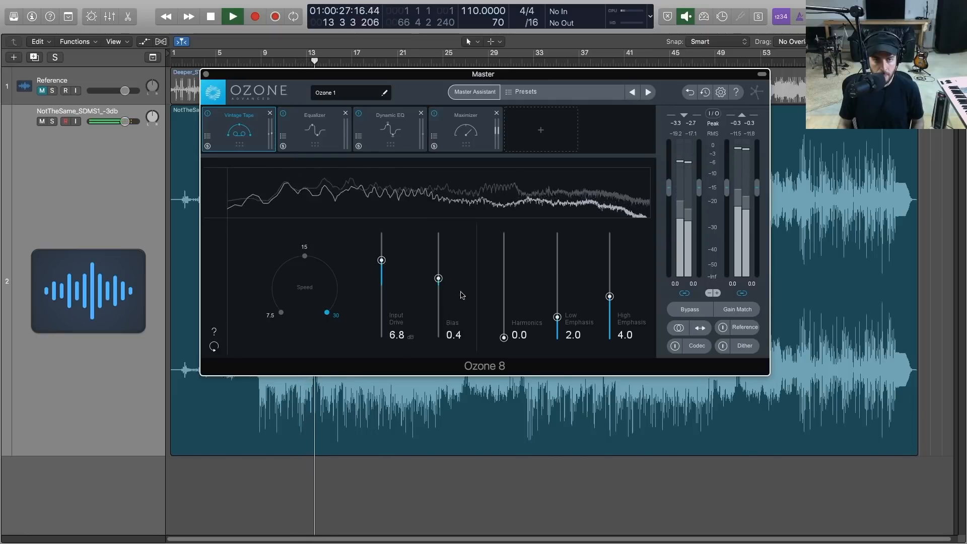
Set the Vintage Tape's Harmonics to 1.0, Low Emphasis to 2.5 and High Emphasis to 5.0 during playback
drag(504, 337, 611, 290)
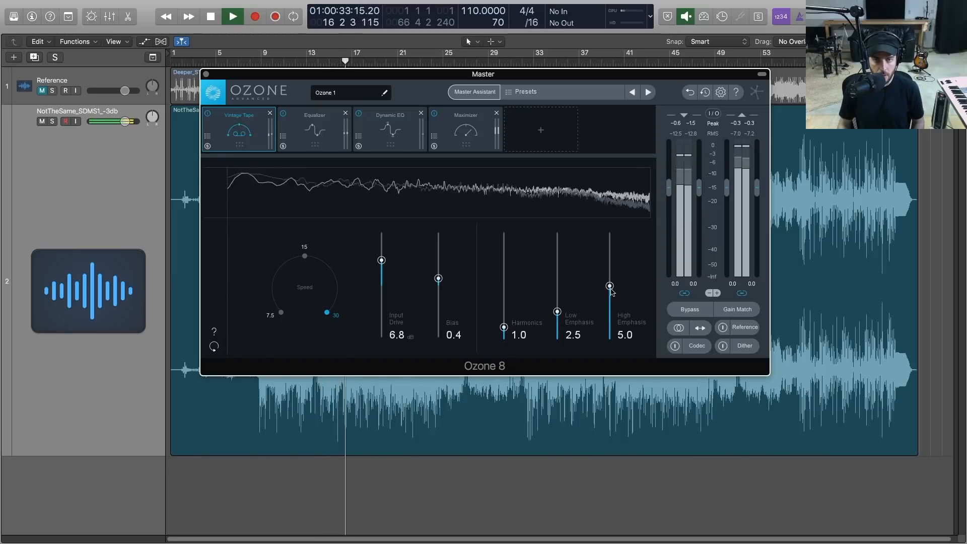
key(space)
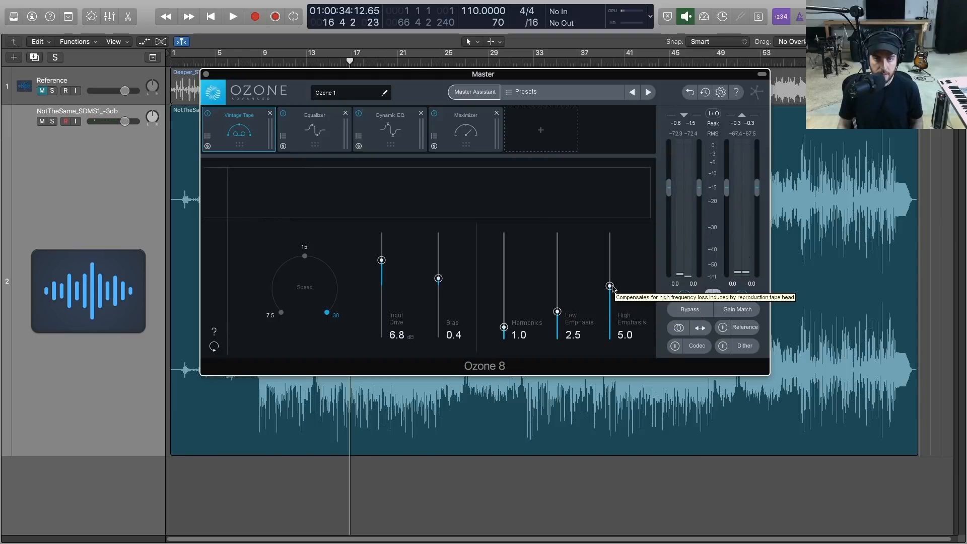
Play the song and compare tape speeds 7.5 and 30, plus the Vintage Tape module bypassed and enabled
key(space)
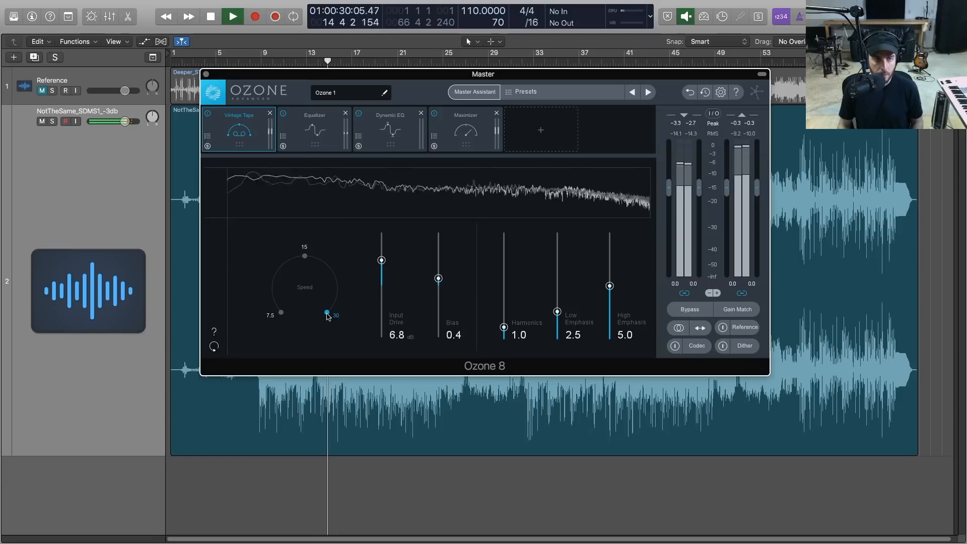
click(280, 313)
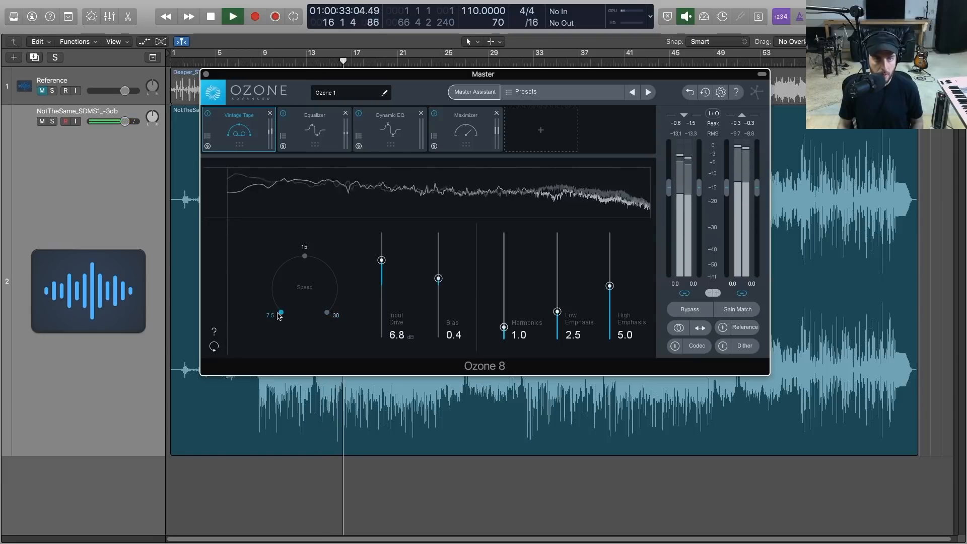
click(327, 313)
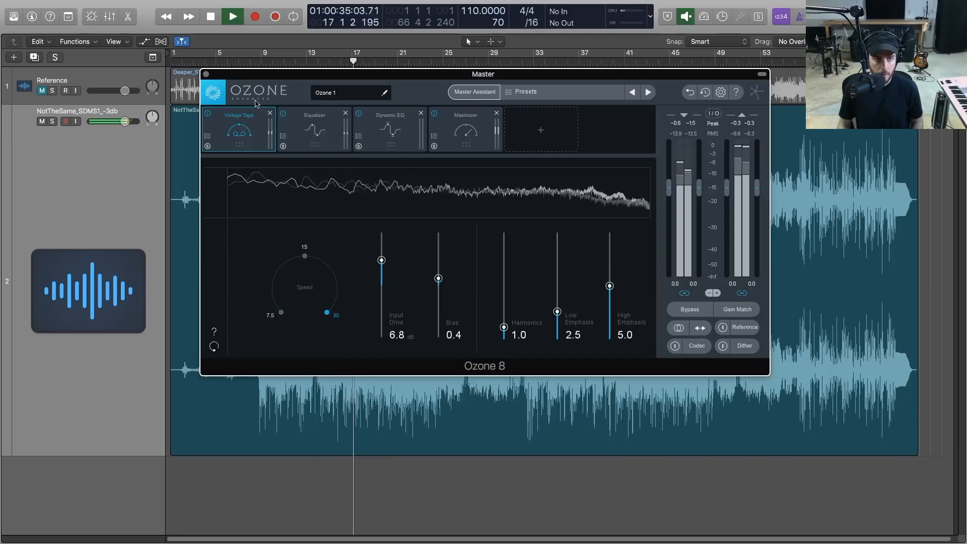
click(208, 115)
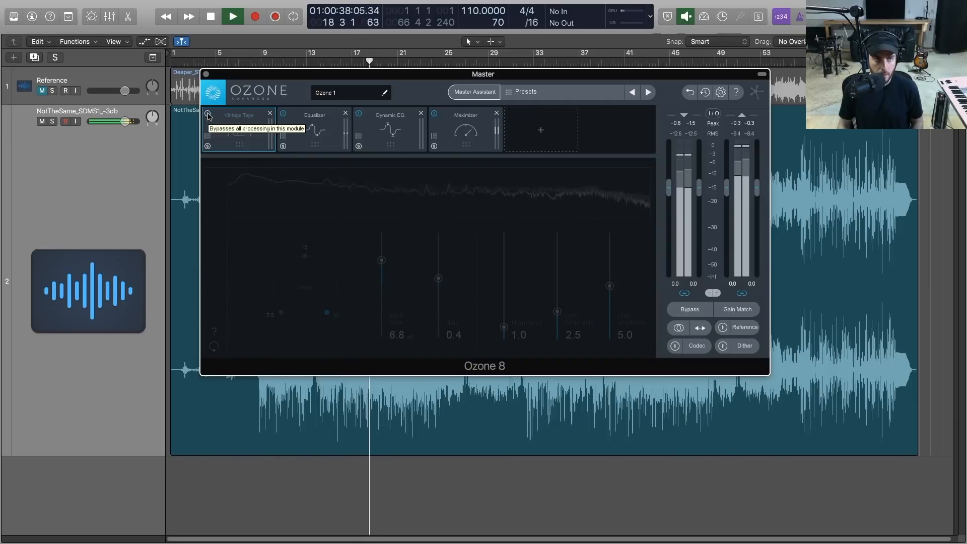
click(208, 114)
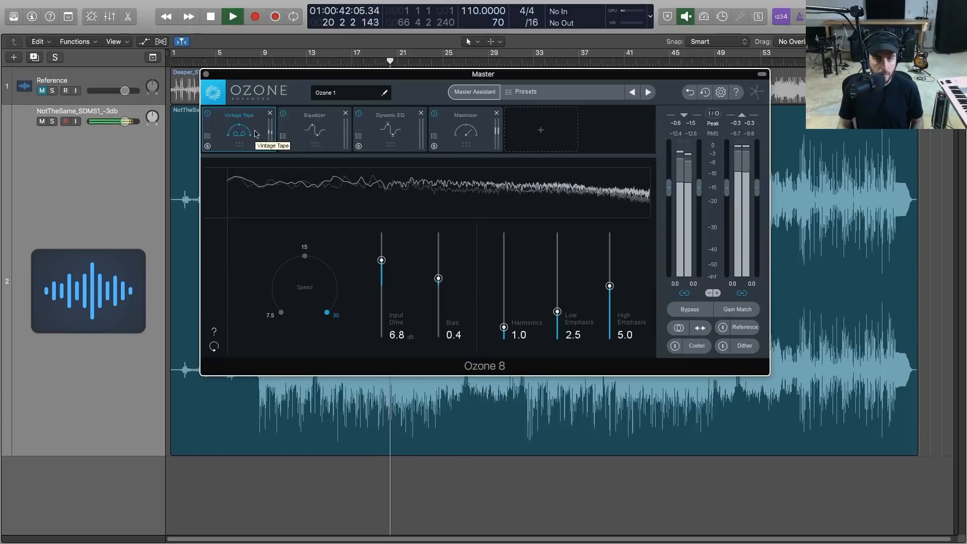
key(space)
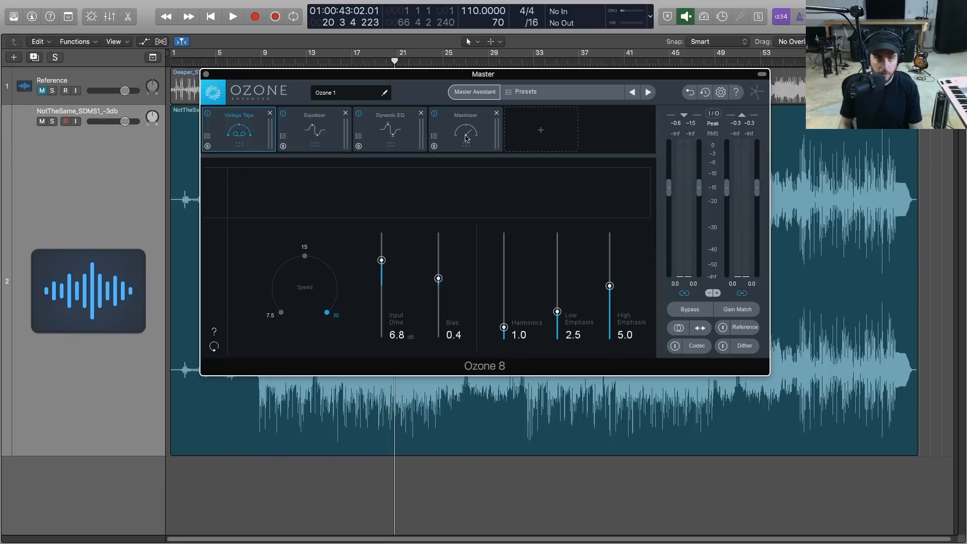
Add an Imager module and move it before the Maximizer in the signal chain
click(527, 134)
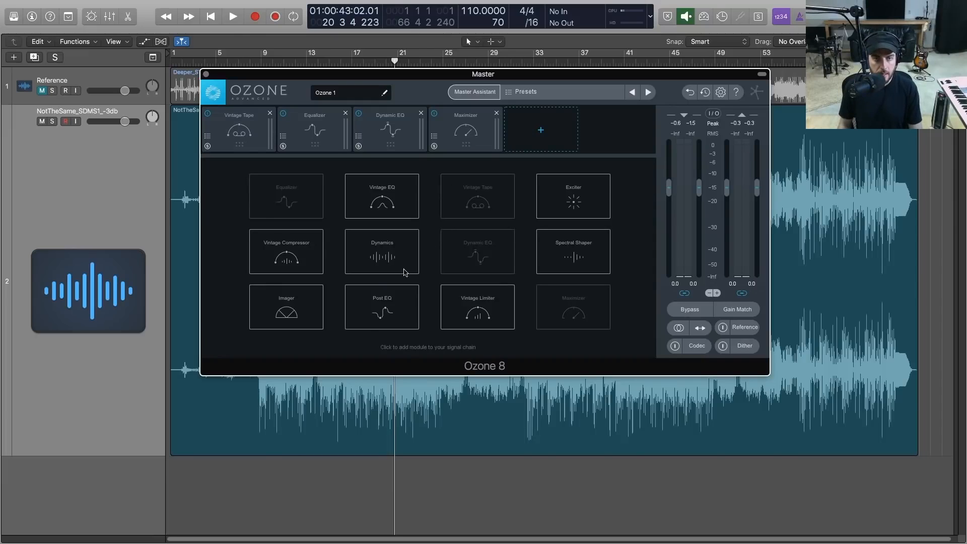
click(282, 305)
drag(549, 130, 465, 130)
click(530, 131)
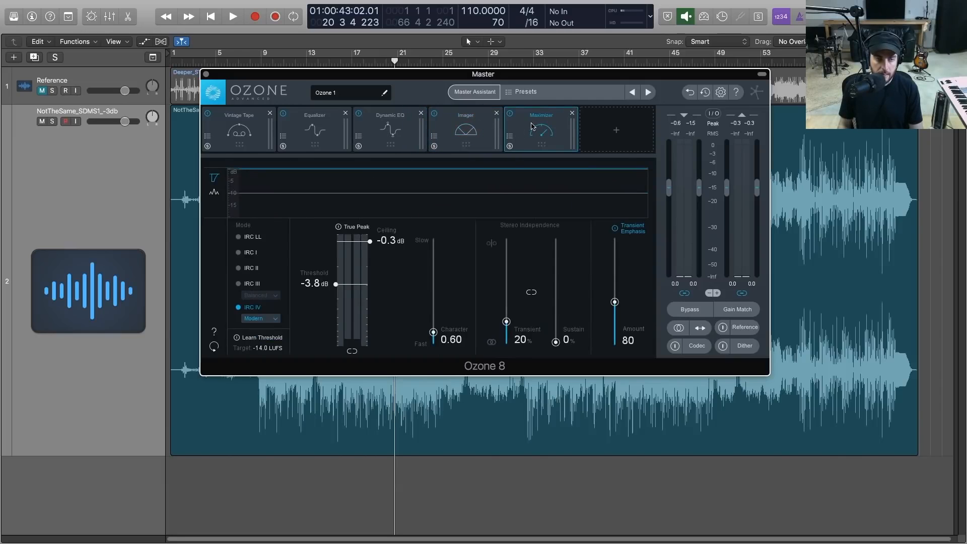
During playback, widen the Imager's Band 3 to about 46.8 and Band 4 to about 35.4
click(466, 134)
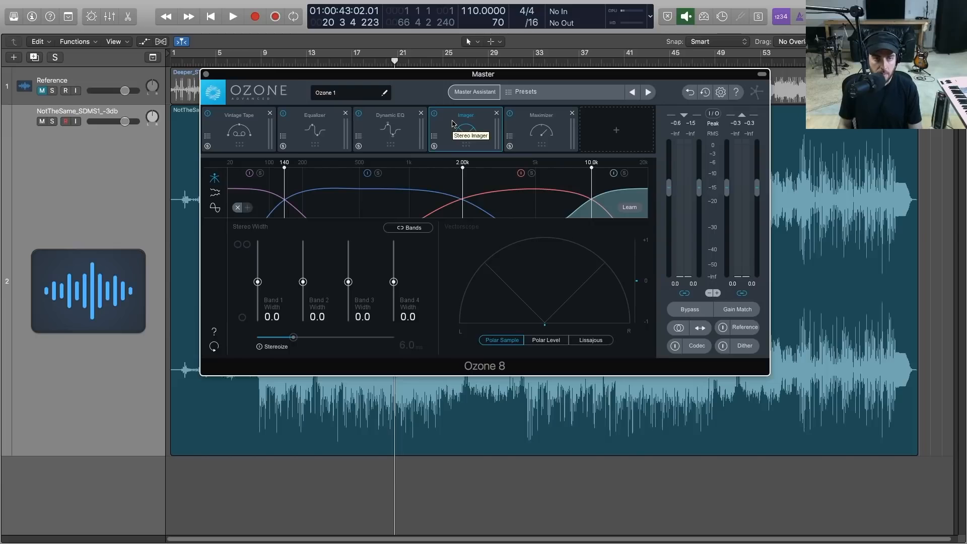
key(space)
drag(393, 282, 350, 269)
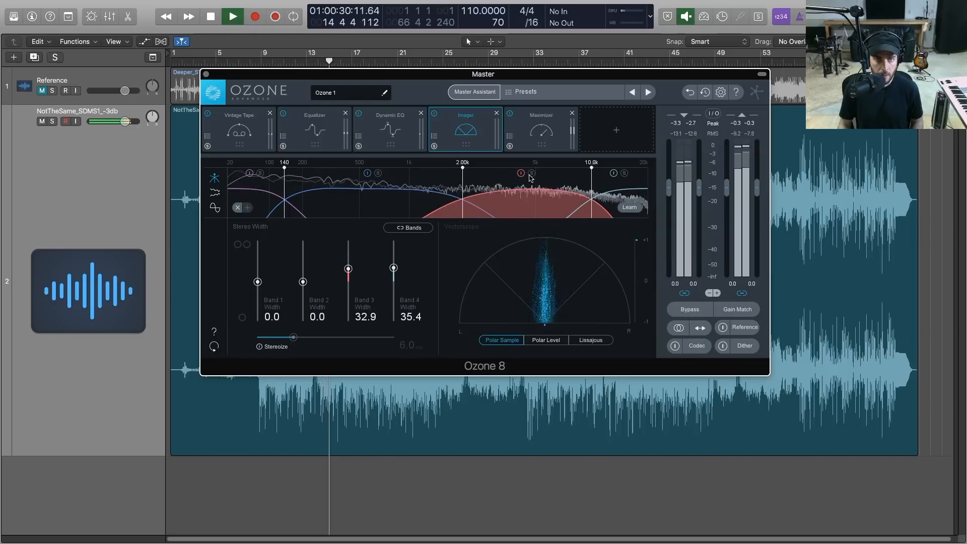
mouse_move(348, 269)
mouse_down()
mouse_move(350, 246)
mouse_move(344, 265)
mouse_move(344, 257)
mouse_up()
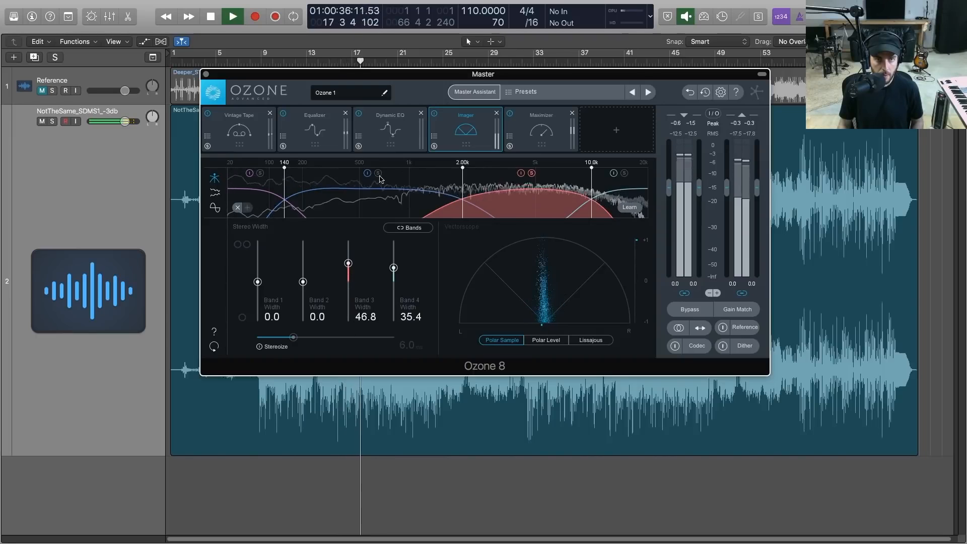
Widen the Imager's Band 2 to about 44.3 and Band 4 to about 41.8 while listening to the song
mouse_move(302, 282)
mouse_down()
mouse_move(302, 242)
mouse_move(304, 277)
mouse_up()
drag(308, 309, 303, 264)
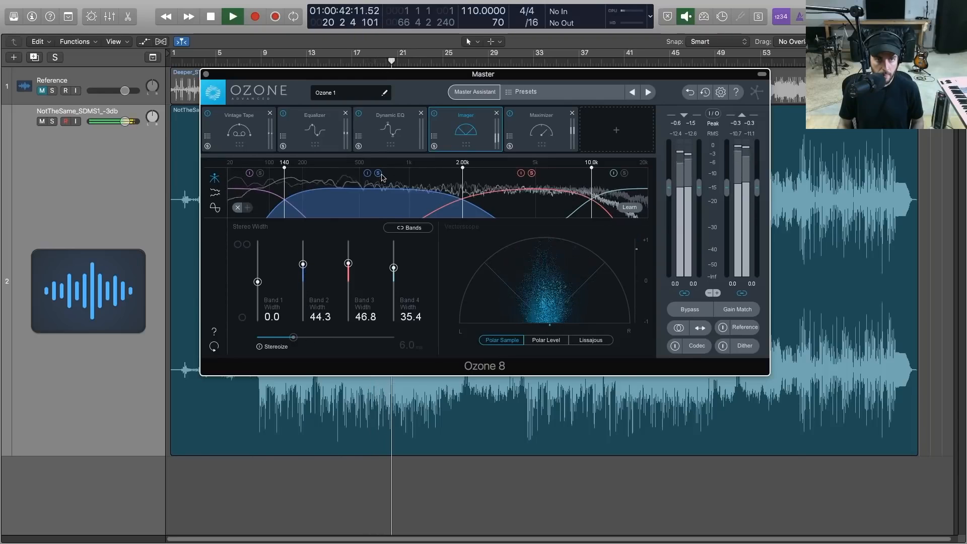
mouse_move(302, 264)
mouse_down()
mouse_move(302, 242)
mouse_move(303, 264)
mouse_up()
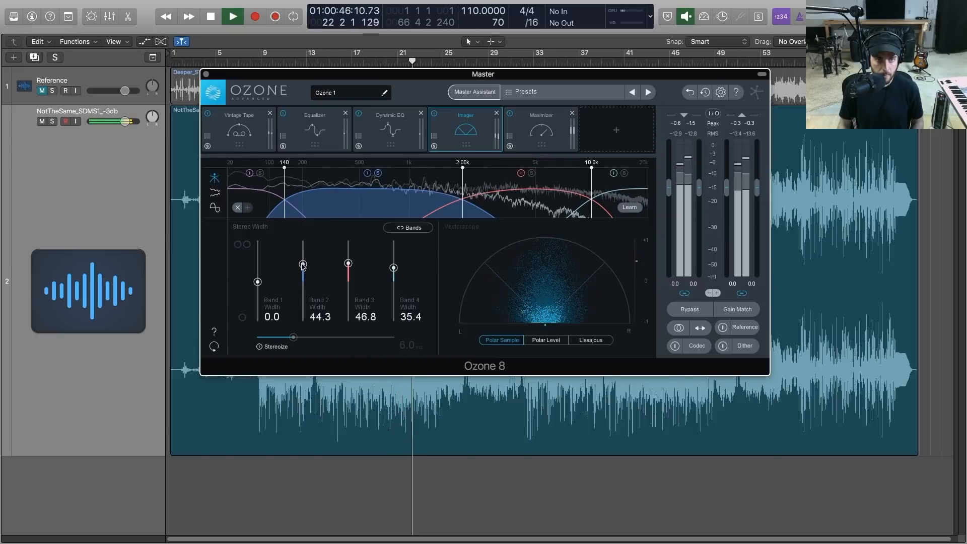
key(space)
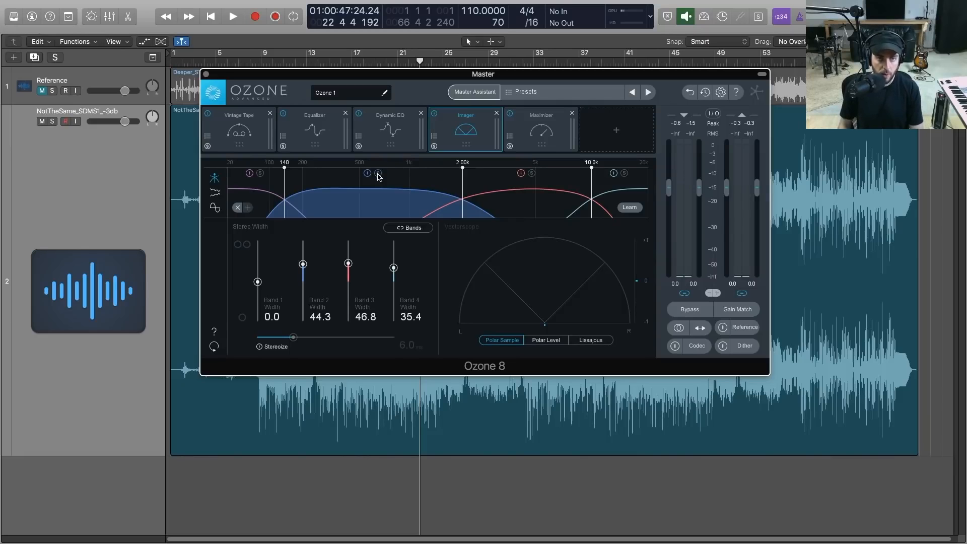
key(space)
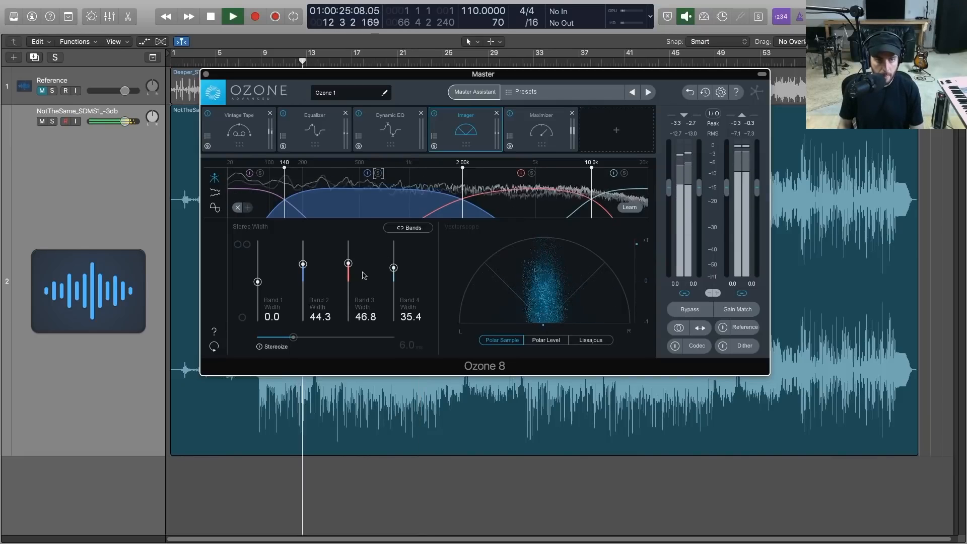
drag(393, 268, 394, 265)
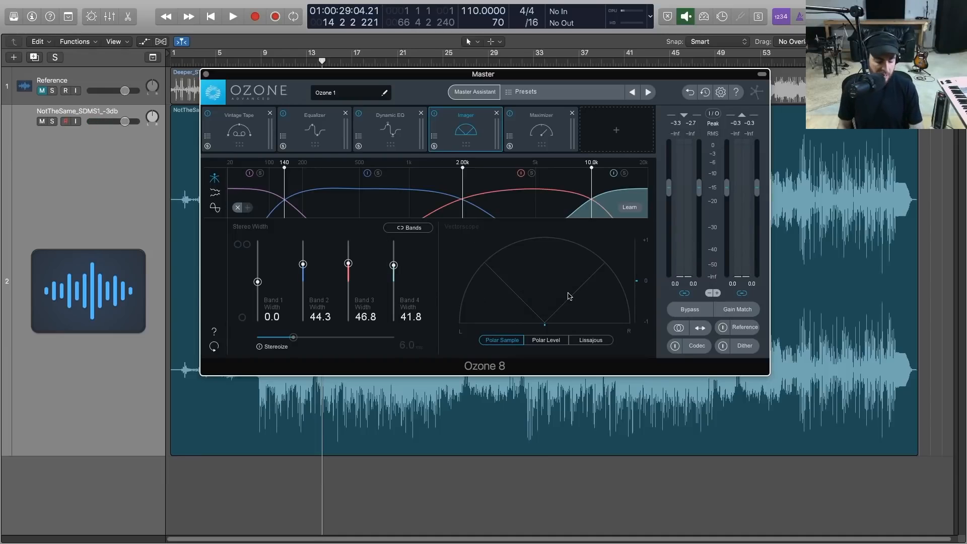
Check the song in mono, reduce the Imager's Band 3 width to 41.8 and Band 4 to 39.2, and return to stereo
key(space)
click(678, 328)
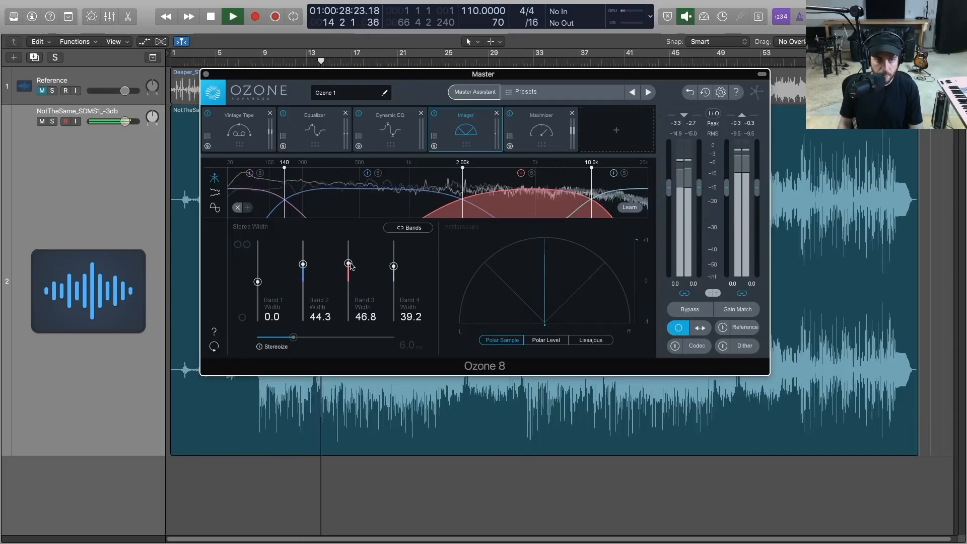
click(679, 328)
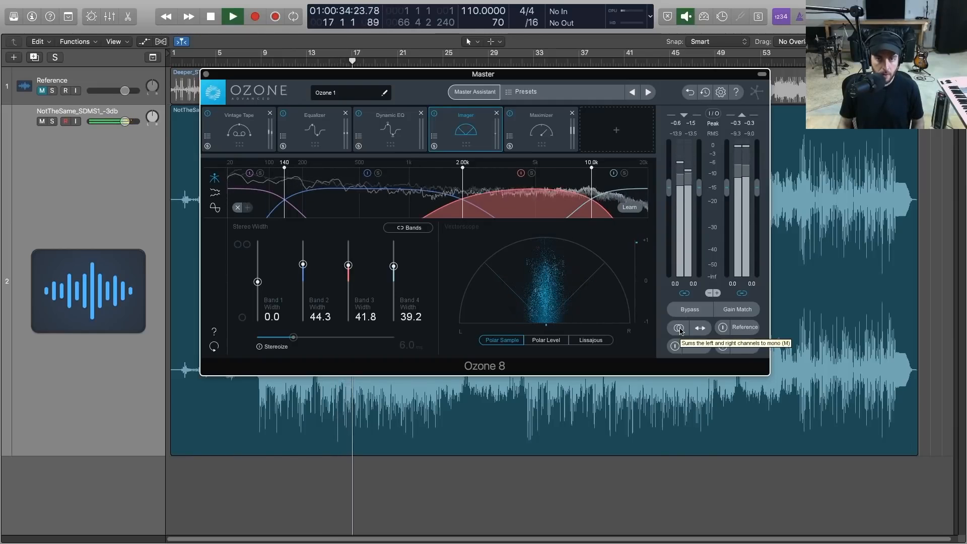
key(space)
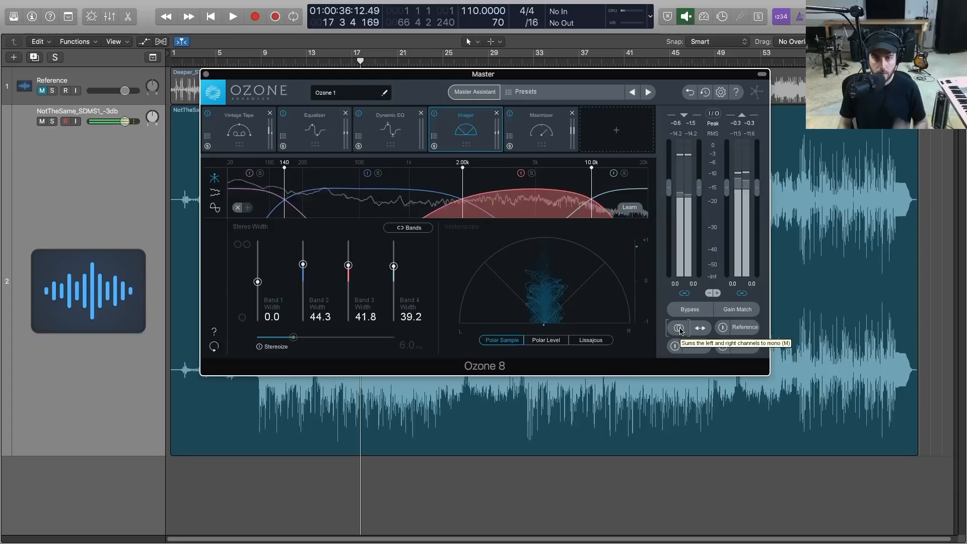
Open the referencing view and look through the reference tracks Deeper_ST_SDMS5.wav and Overtime_ST_SDMS4.wav
click(741, 327)
click(297, 230)
click(384, 237)
click(299, 233)
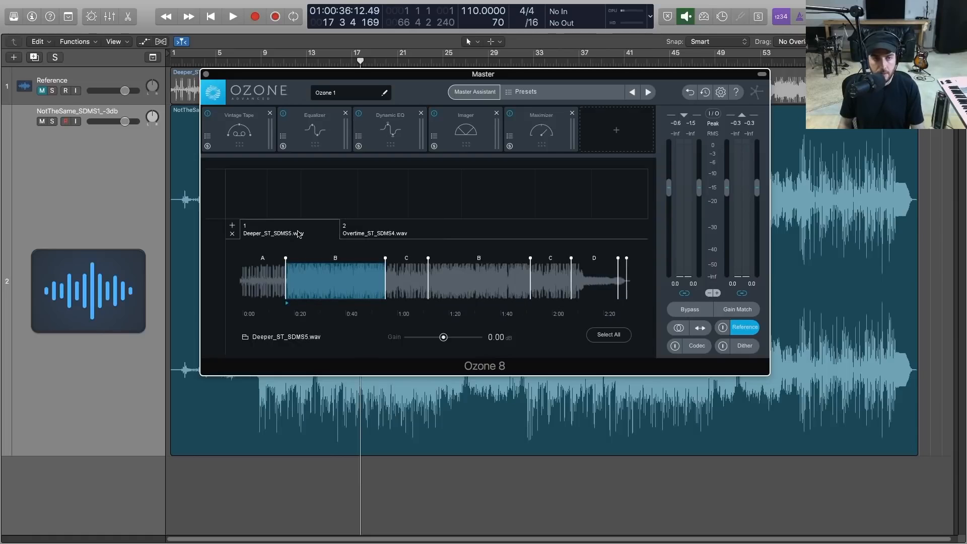
click(389, 237)
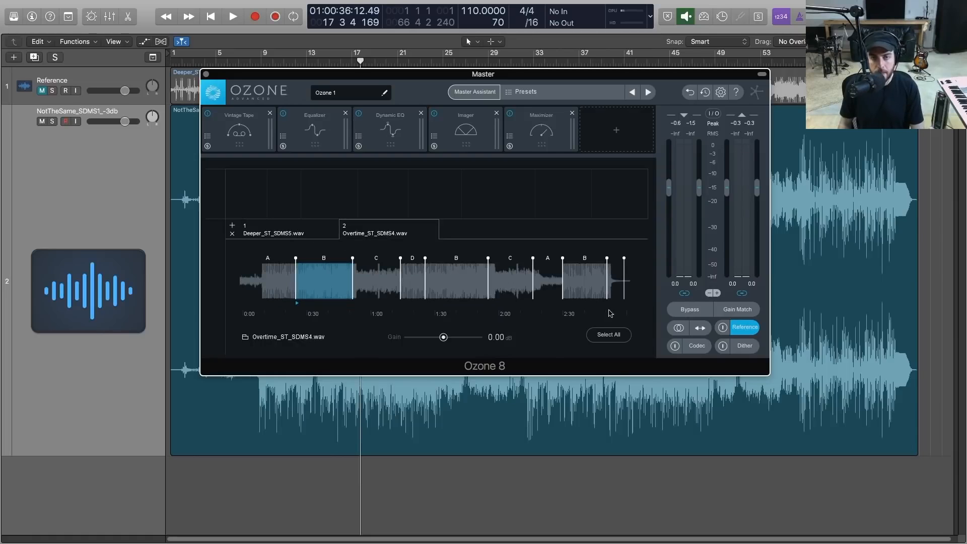
Play the song and A/B the master against the loaded reference tracks, finishing with reference playback off
click(723, 329)
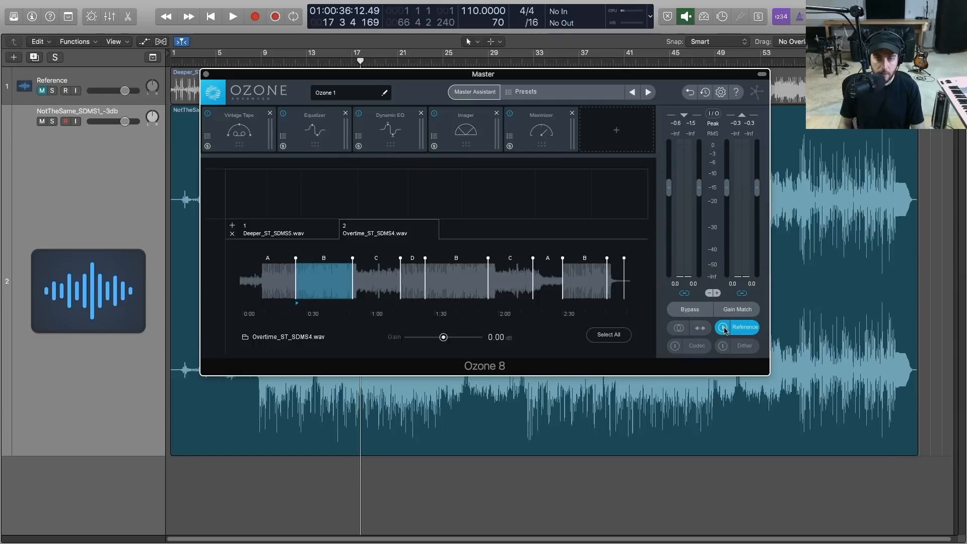
key(space)
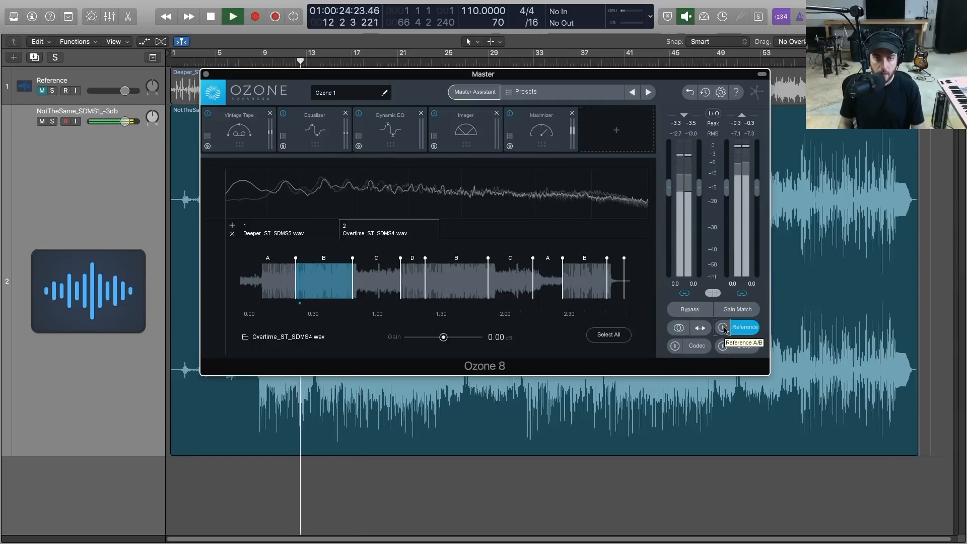
click(723, 329)
click(313, 229)
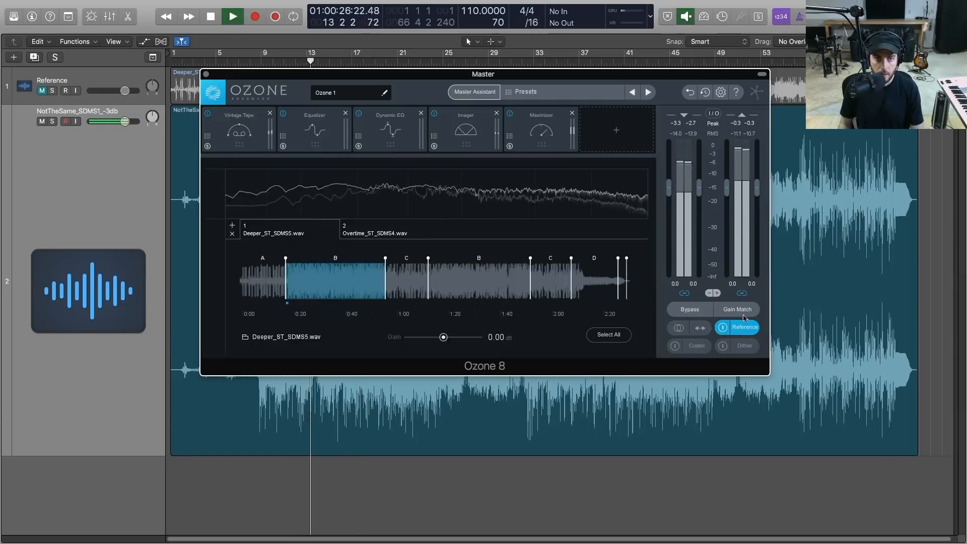
click(722, 330)
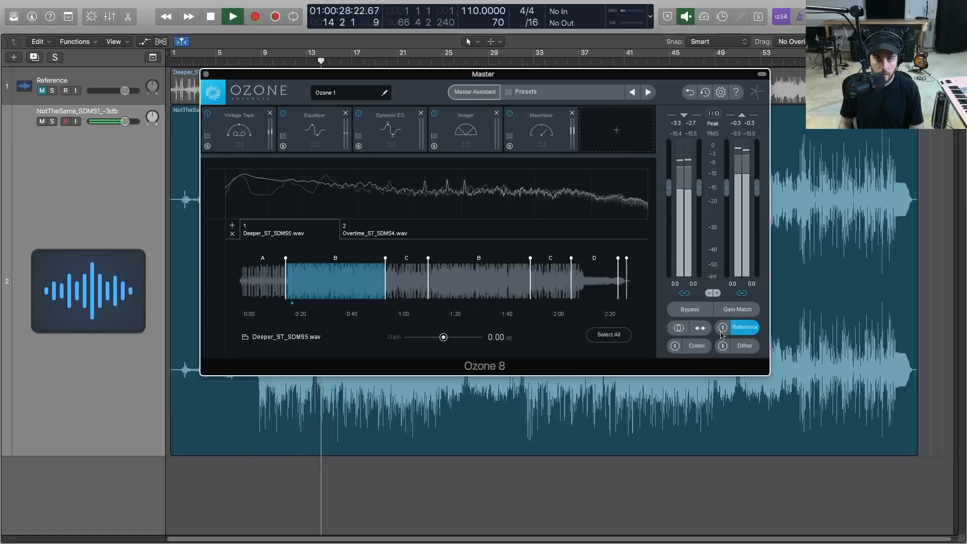
click(723, 328)
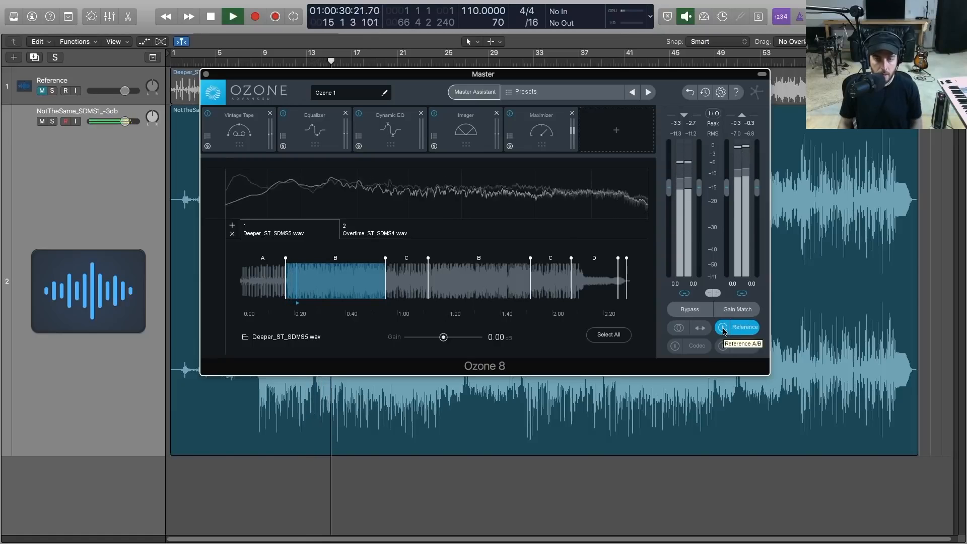
key(space)
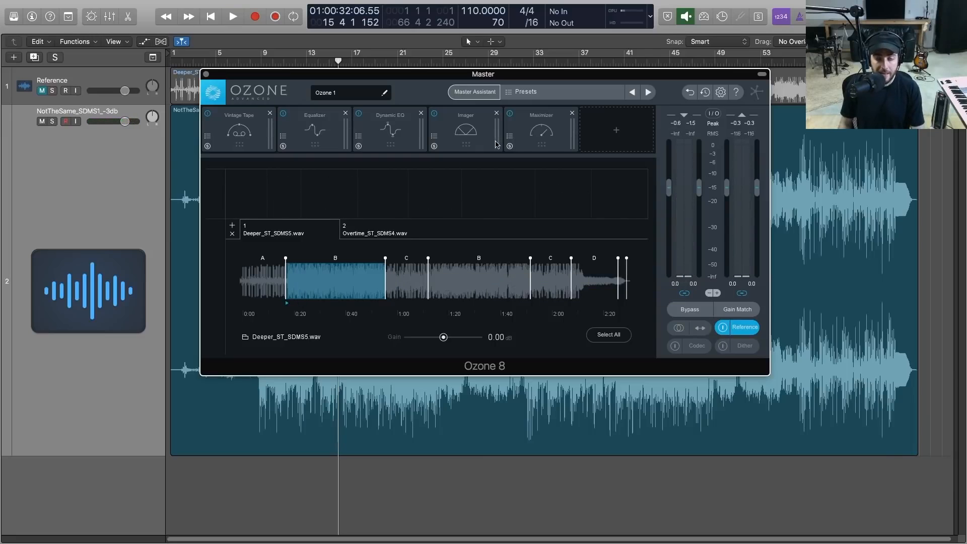
click(722, 328)
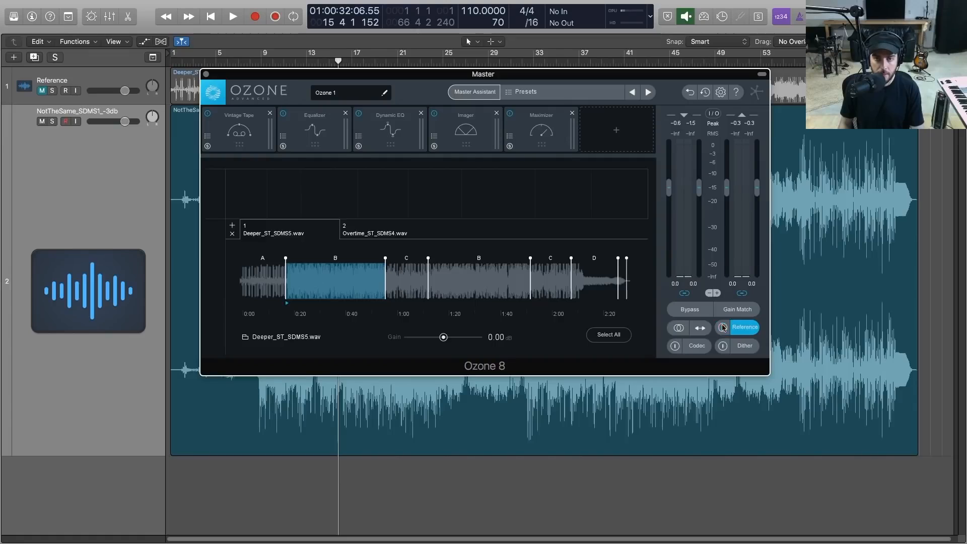
In the Maximizer, keep IRC IV on Modern, enable True Peak limiting and set the Ceiling to 0.0 dB
click(544, 126)
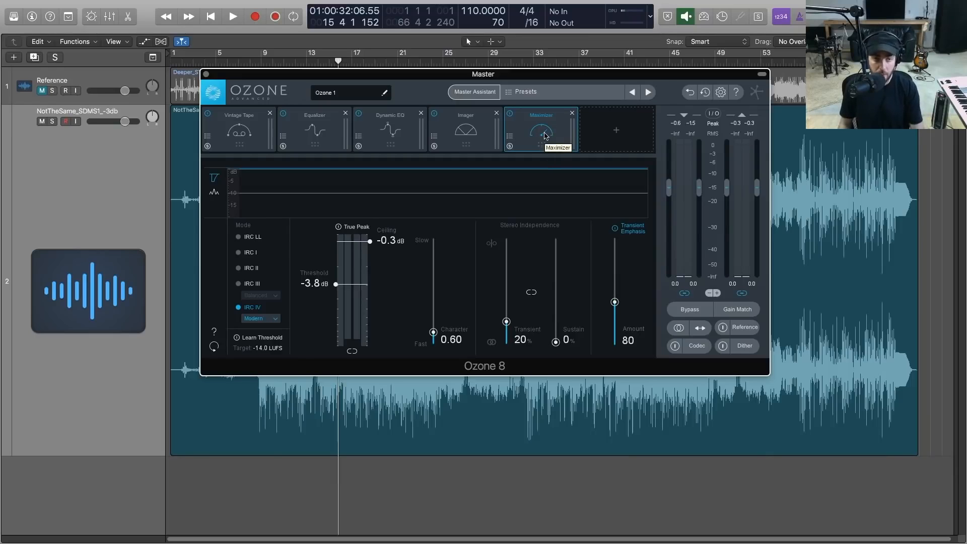
click(267, 320)
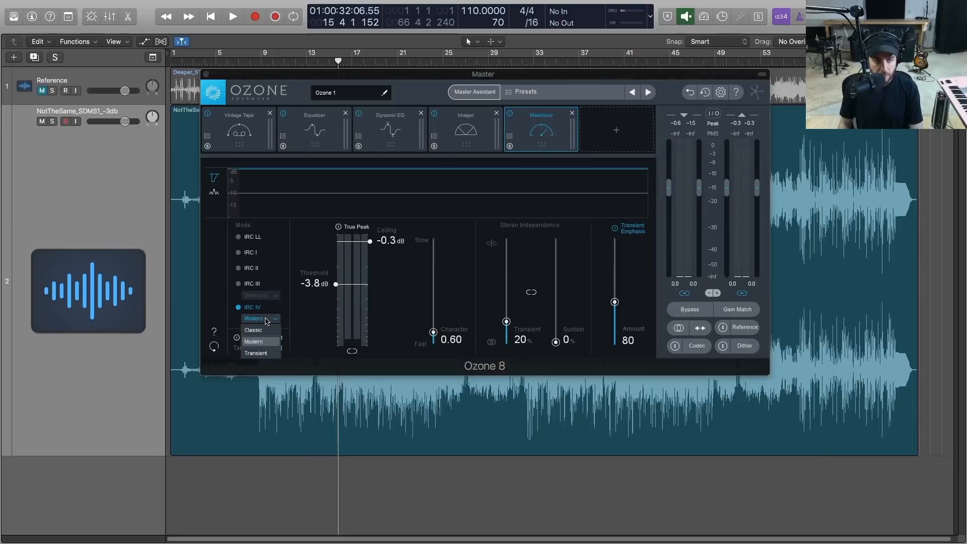
click(266, 344)
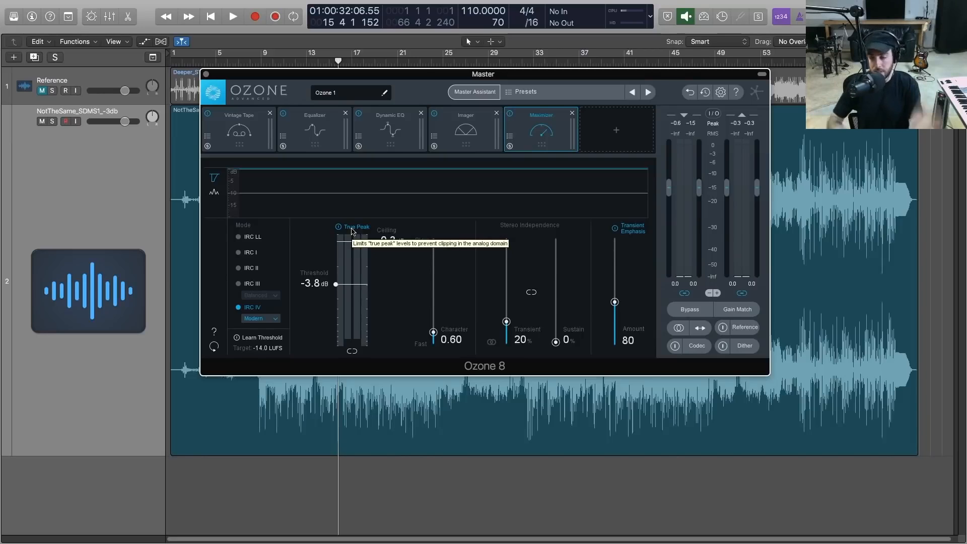
drag(393, 243, 393, 234)
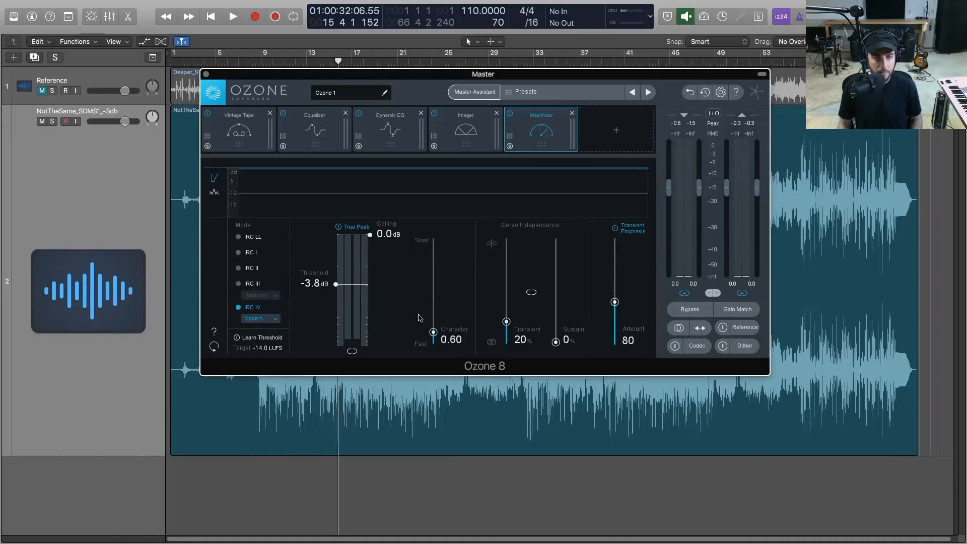
Open the bx_meter plug-in window alongside Ozone for level metering
key(x)
key(x)
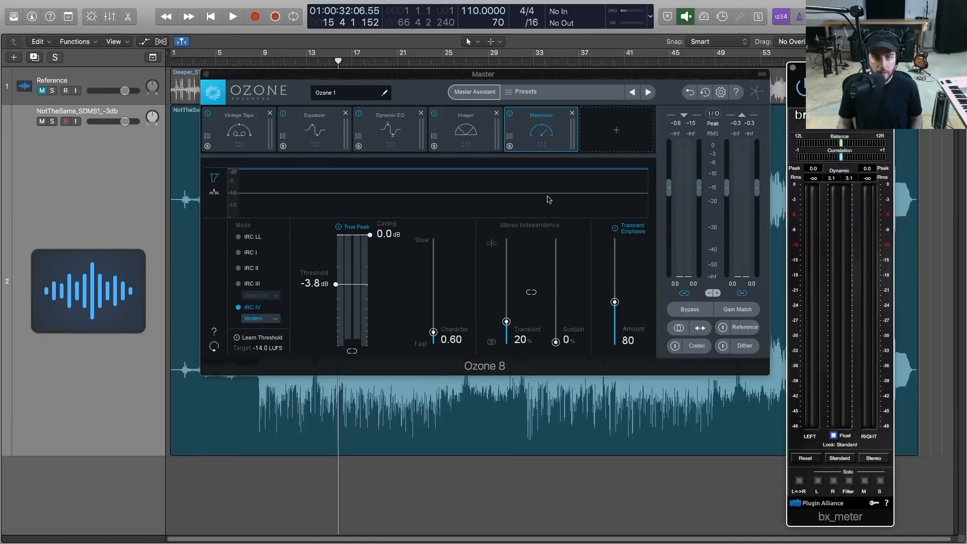
Play the reference track and the master in turn, comparing their RMS levels on bx_meter
click(722, 328)
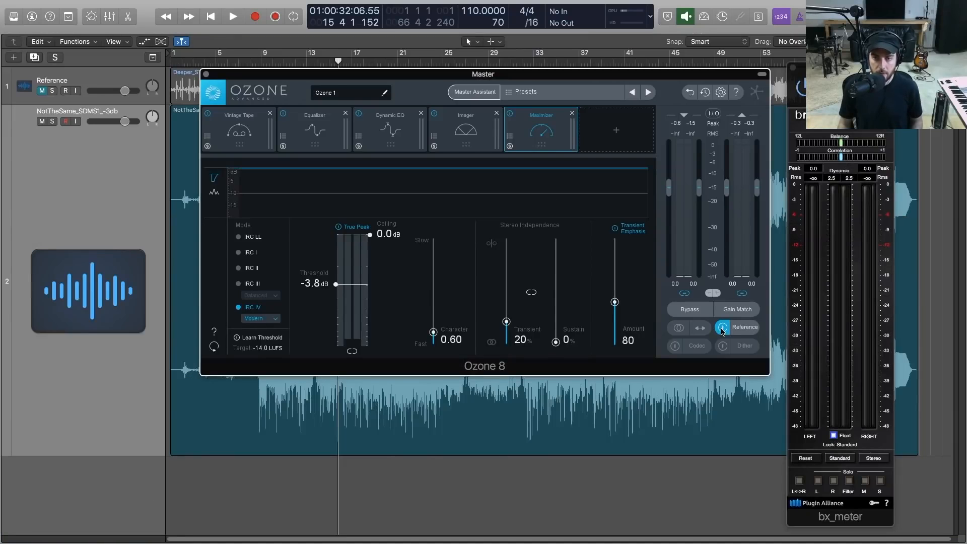
key(space)
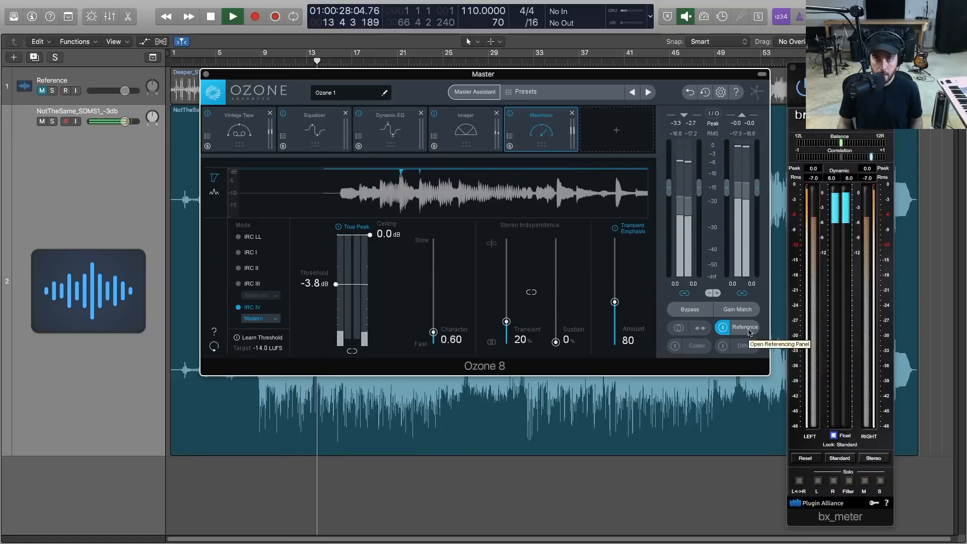
key(space)
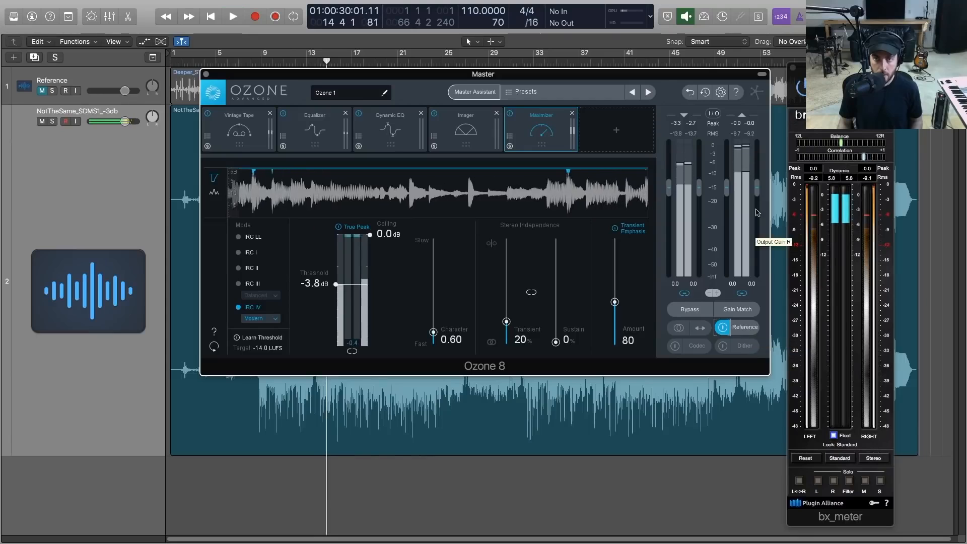
key(space)
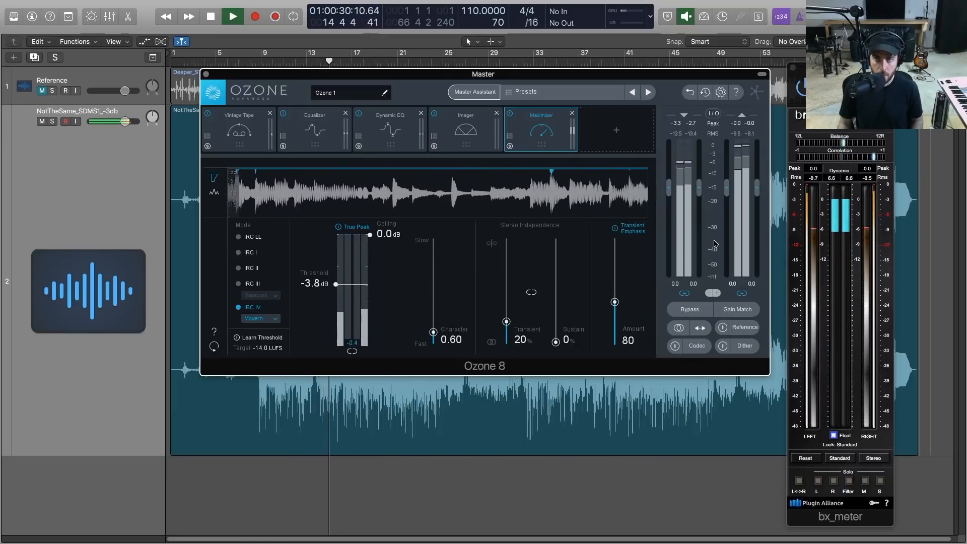
key(space)
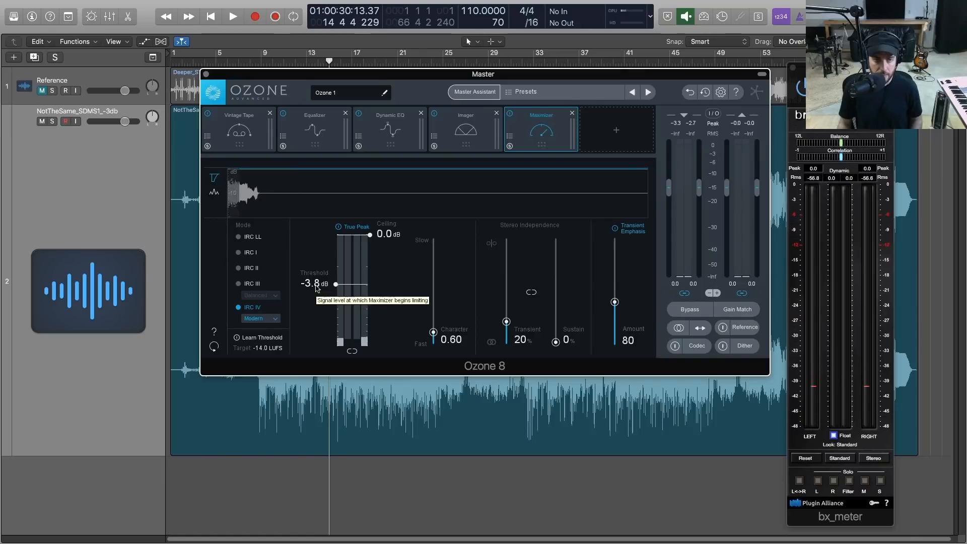
Lower the Maximizer Threshold to -6.4 dB during playback, checking the loudness against the reference track
key(space)
drag(316, 288, 316, 309)
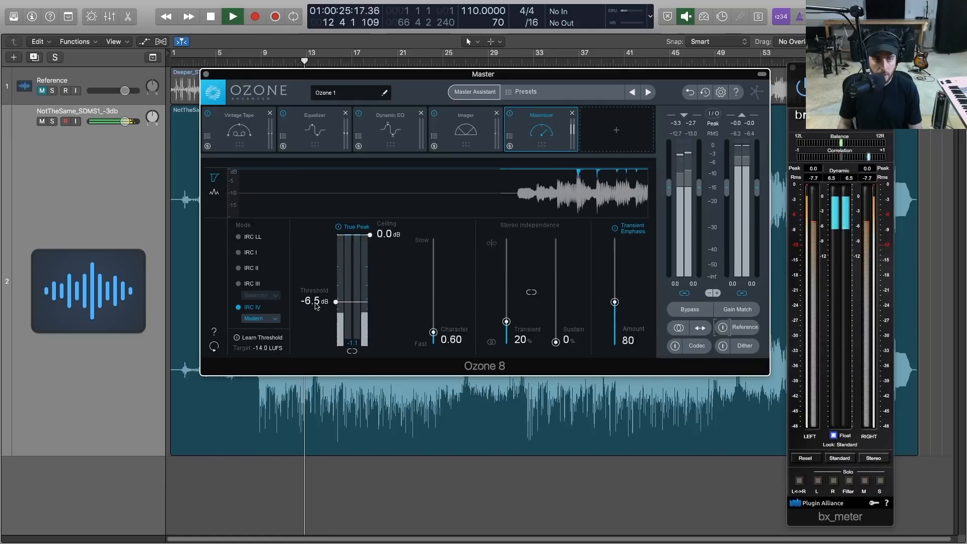
drag(316, 308, 316, 303)
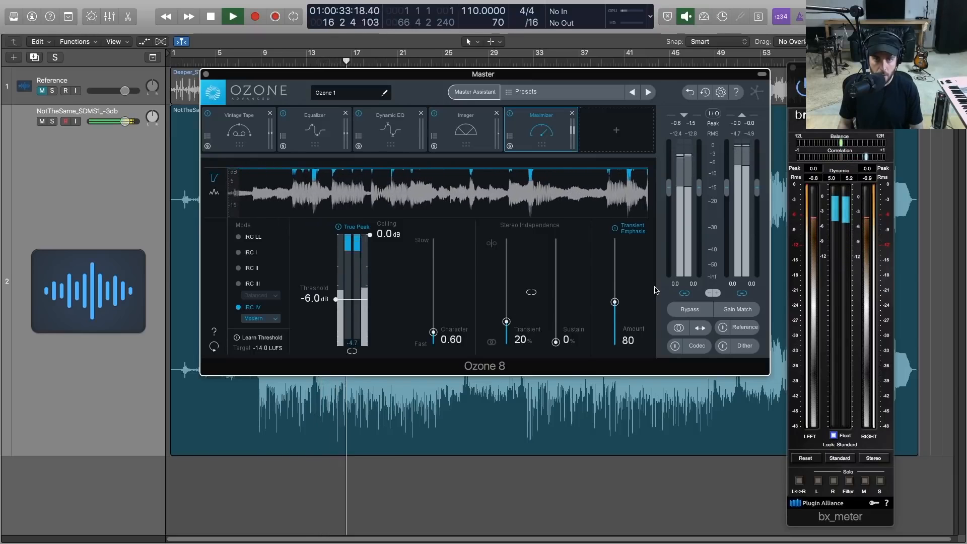
click(723, 327)
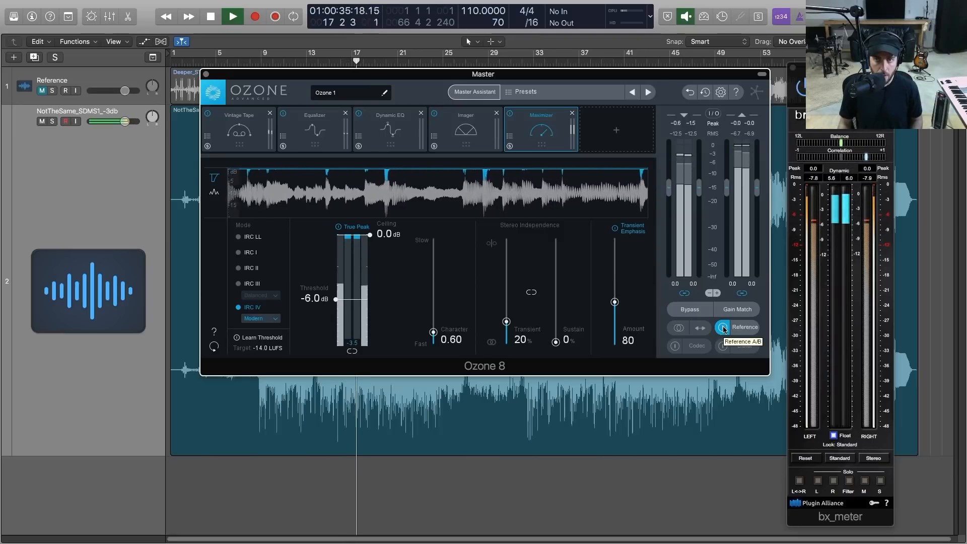
click(723, 327)
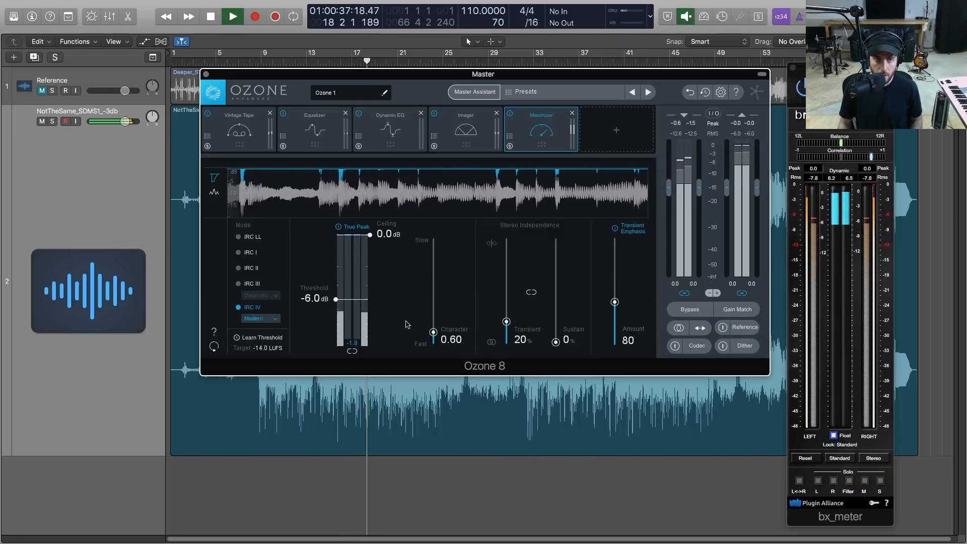
drag(310, 302, 308, 303)
A/B the playing master against the reference Overtime_ST_SDMS4.wav, finishing with reference playback off and the song stopped
click(729, 332)
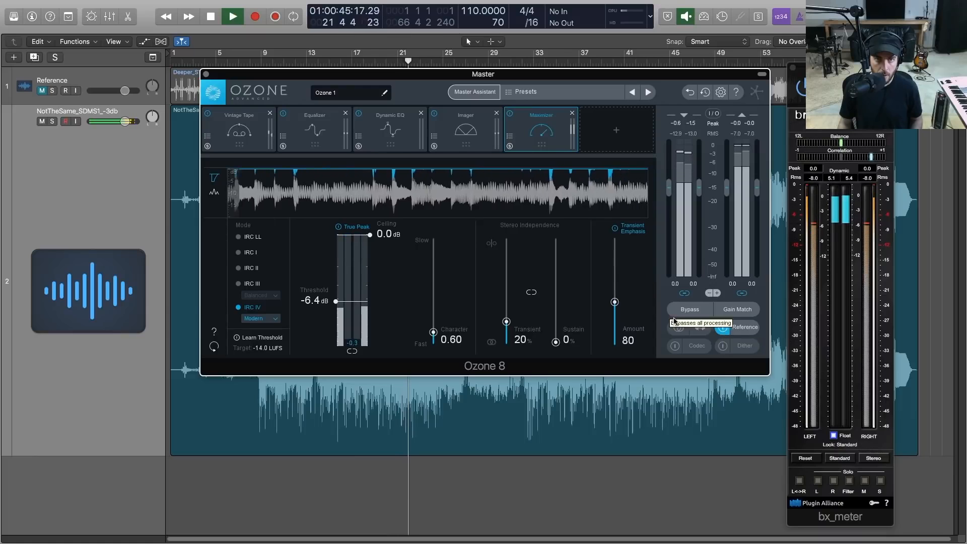
click(710, 328)
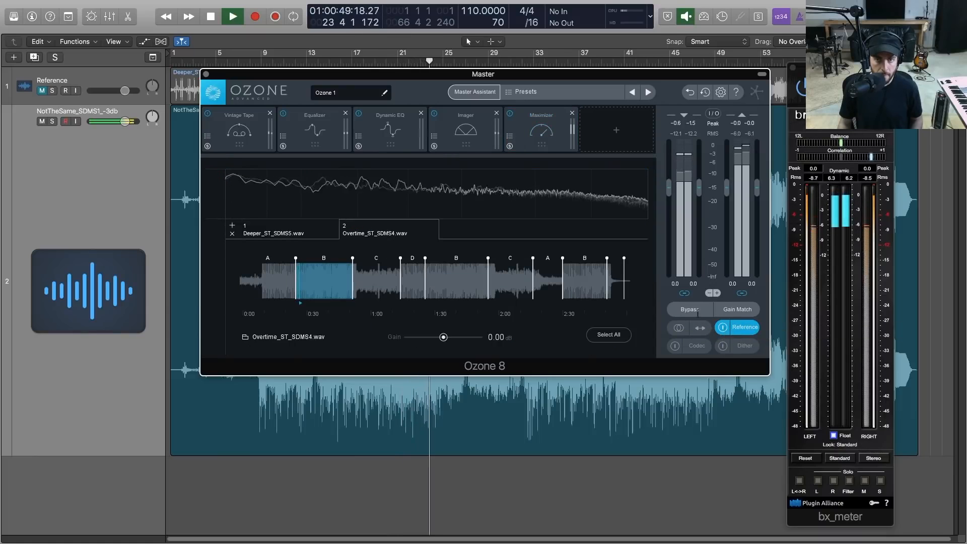
click(729, 328)
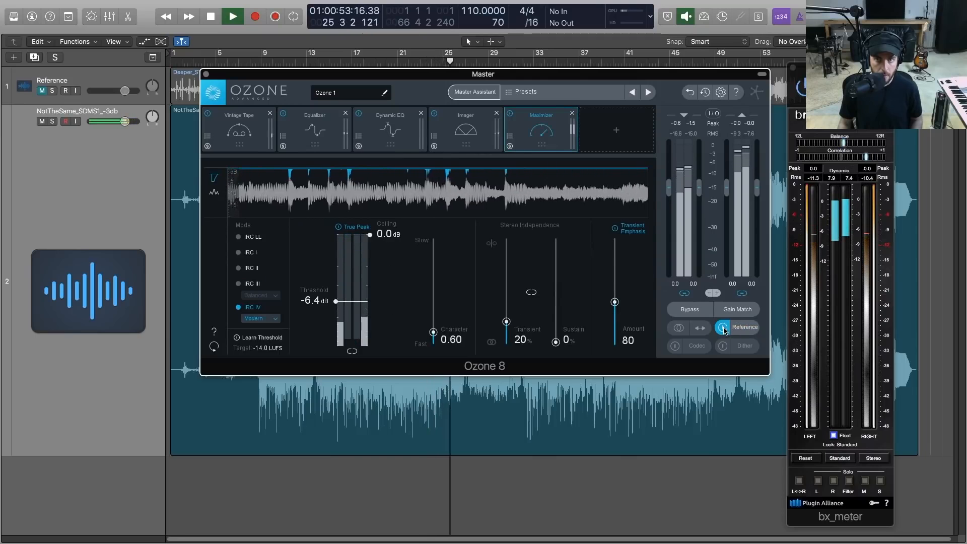
click(724, 329)
key(space)
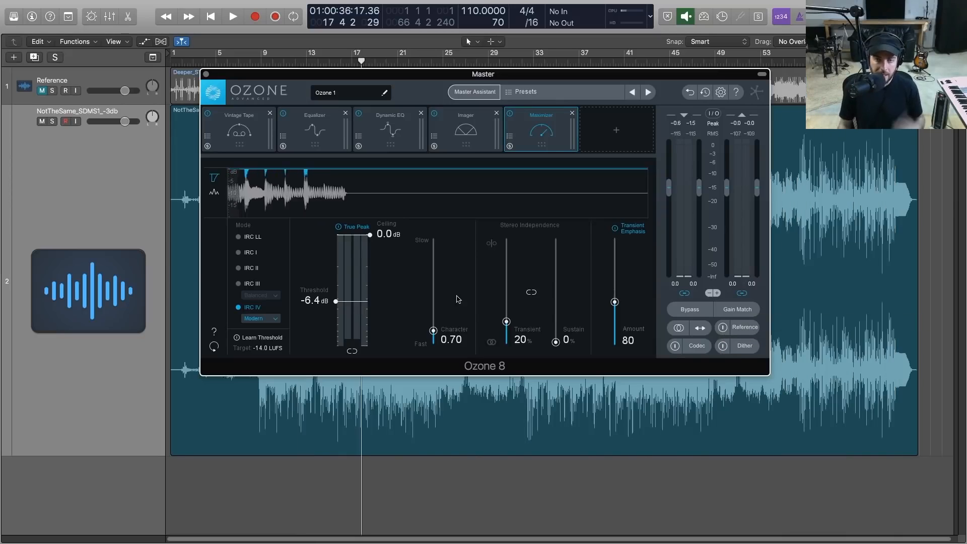
Enable Gain Match and compare the bypassed and processed master during playback, leaving Bypass off
click(726, 315)
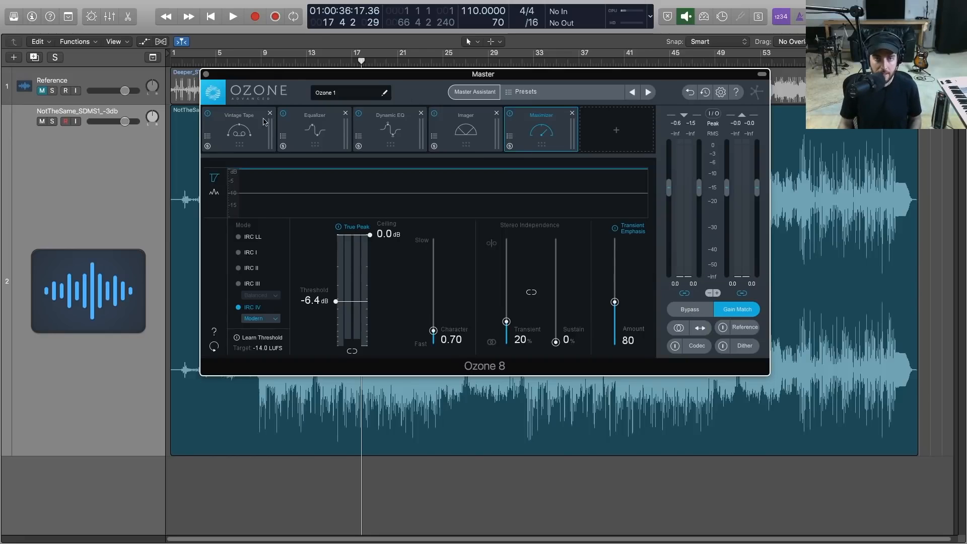
click(696, 314)
key(space)
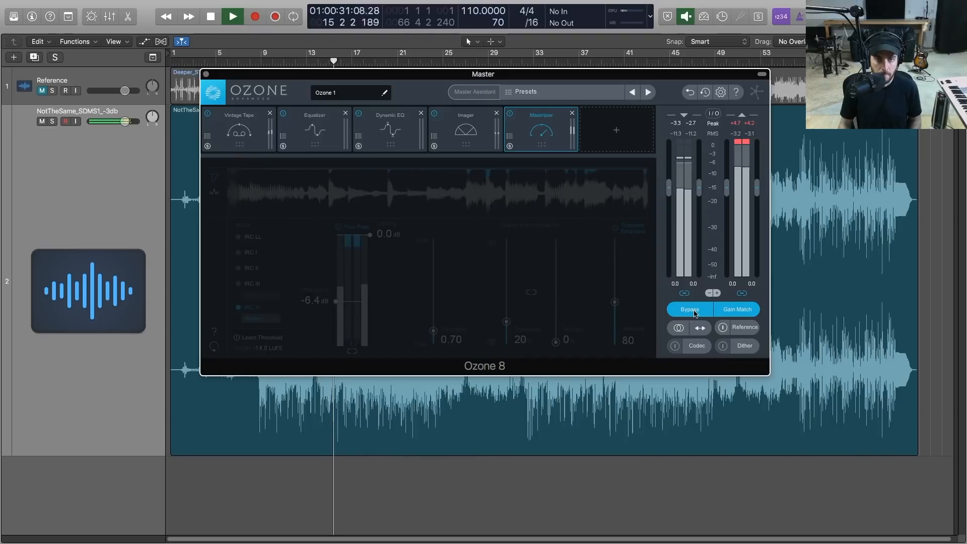
click(695, 313)
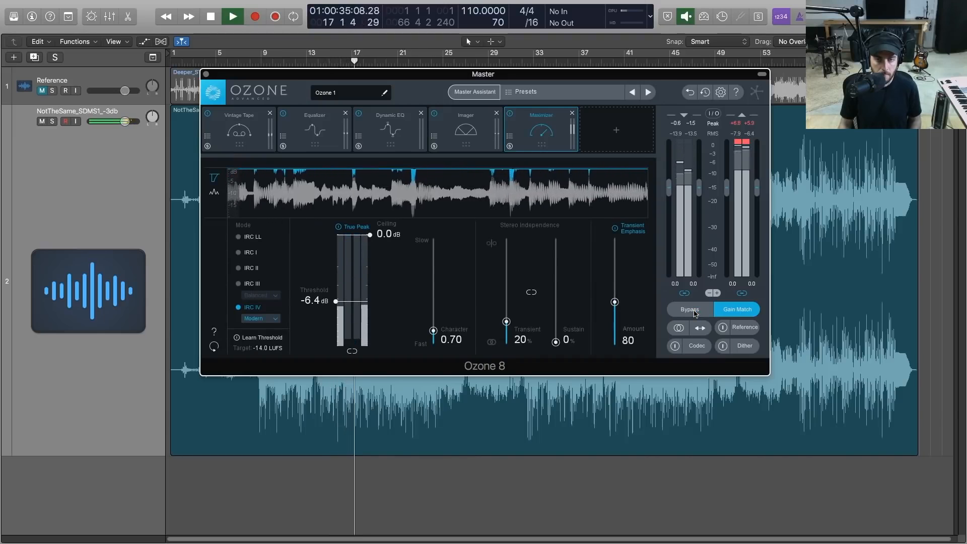
click(695, 313)
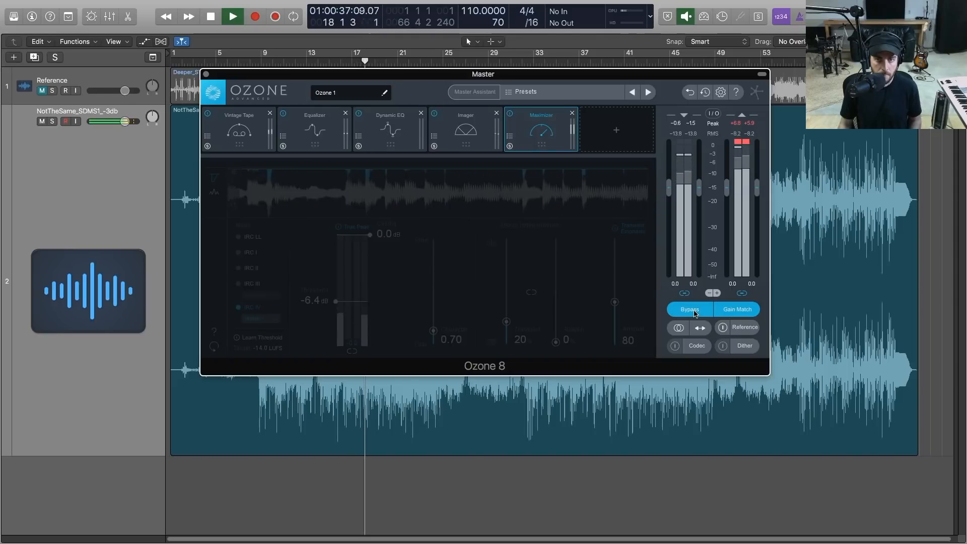
click(694, 313)
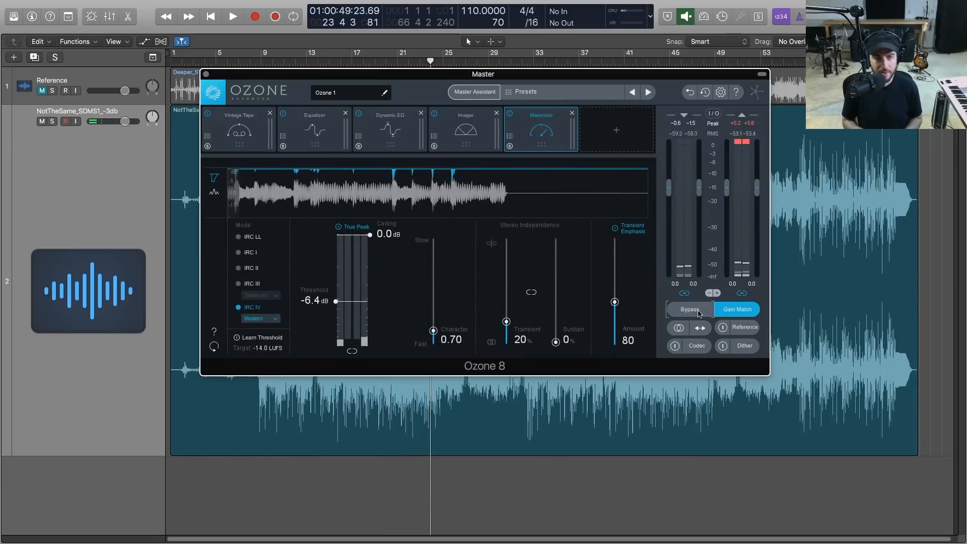
Review the settings of the Vintage Tape, Equalizer, Dynamic EQ, Imager and Maximizer modules
click(240, 140)
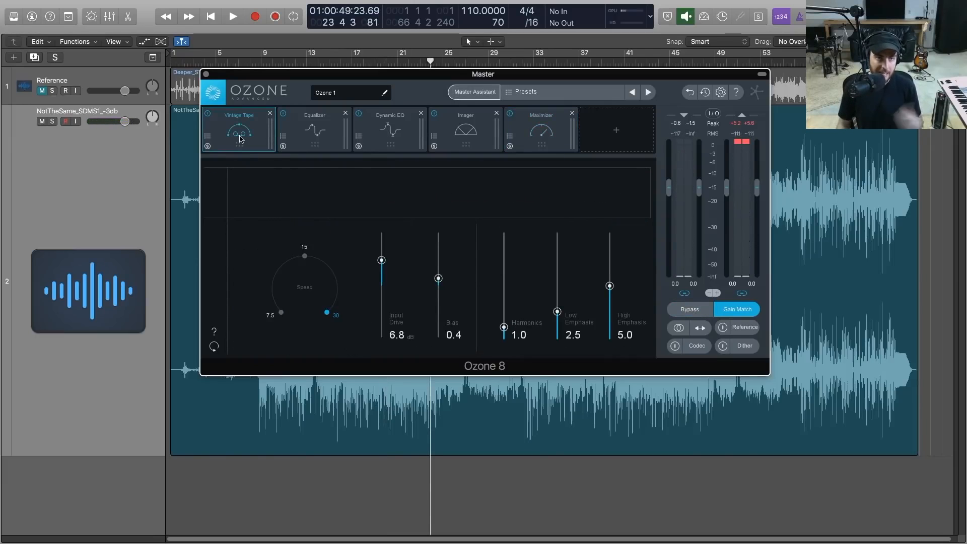
click(295, 139)
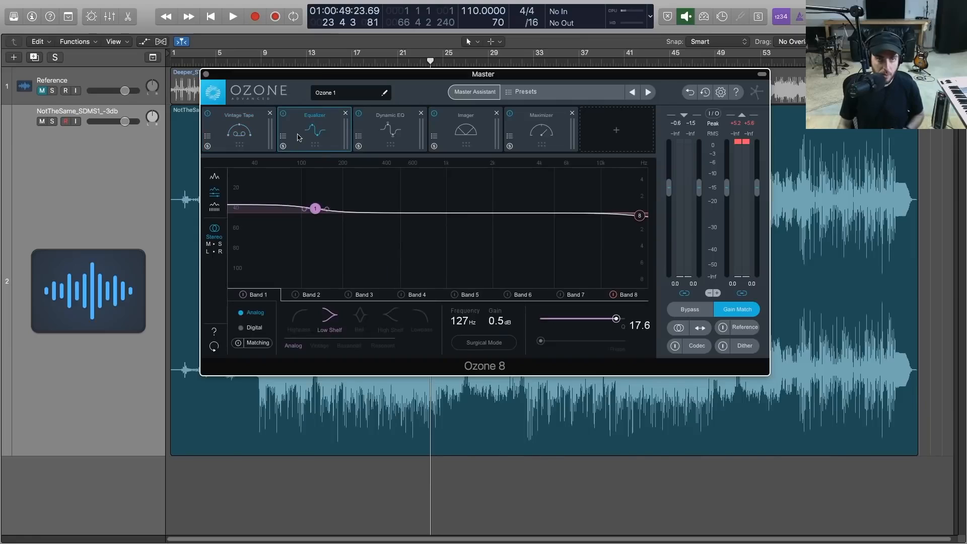
click(386, 139)
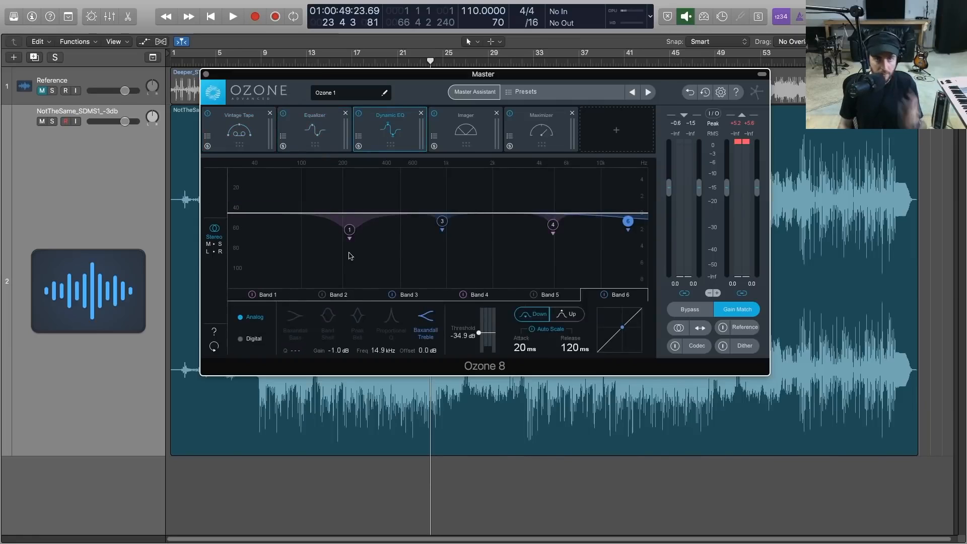
click(319, 138)
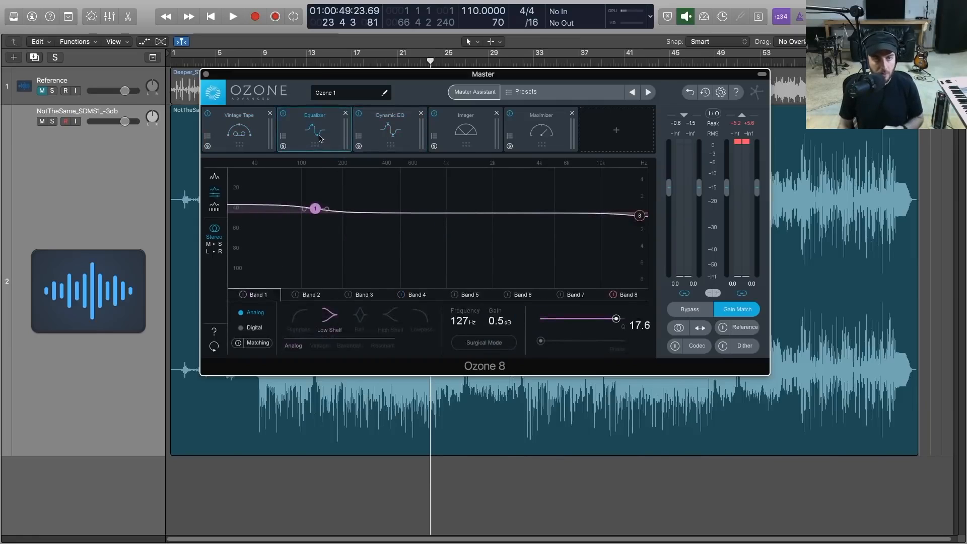
click(473, 132)
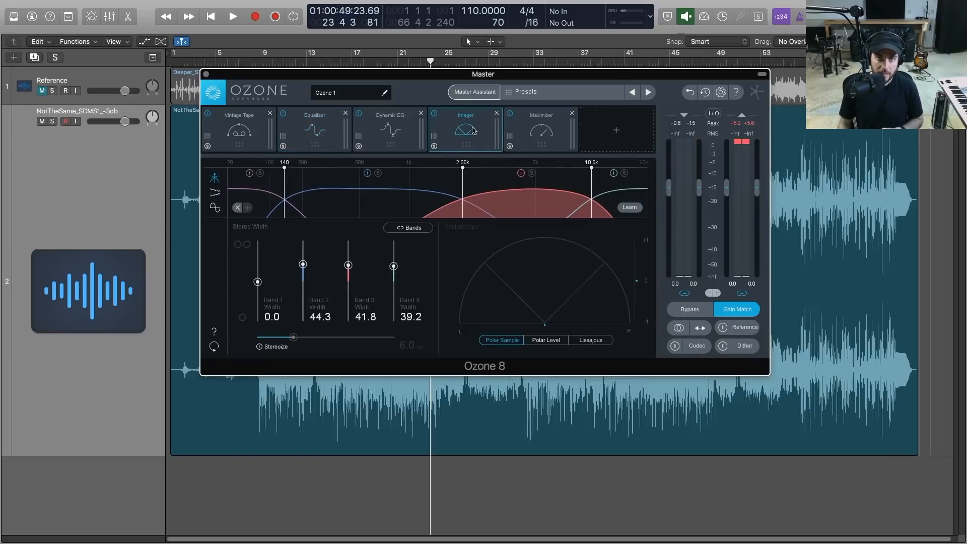
click(534, 137)
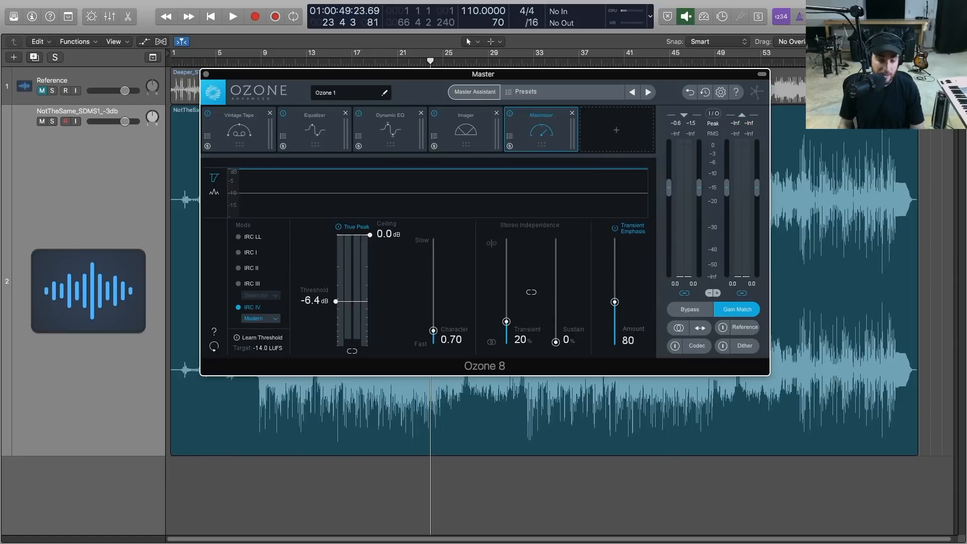
Look at the referencing view, the Dynamic EQ and Master Assistant's target options, cancelling the assistant without running it
click(745, 328)
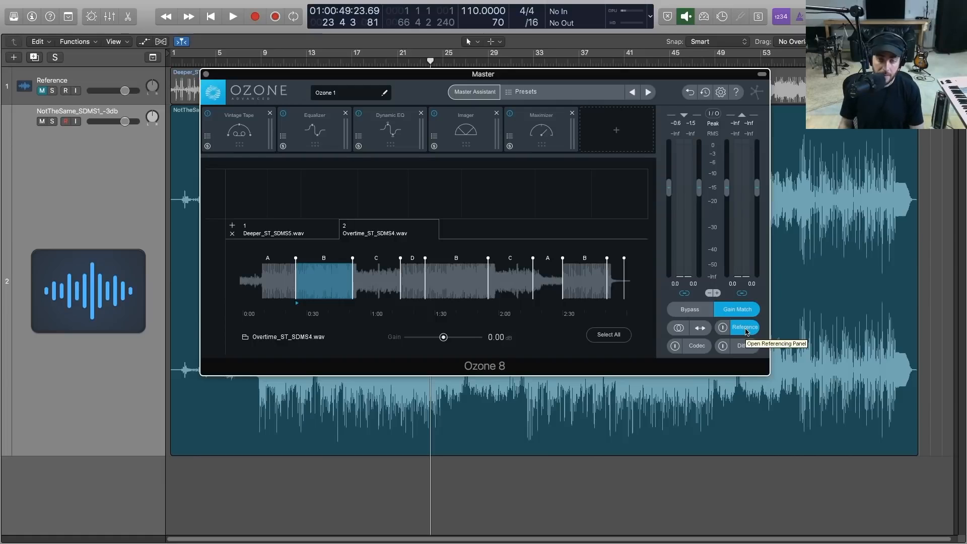
click(391, 137)
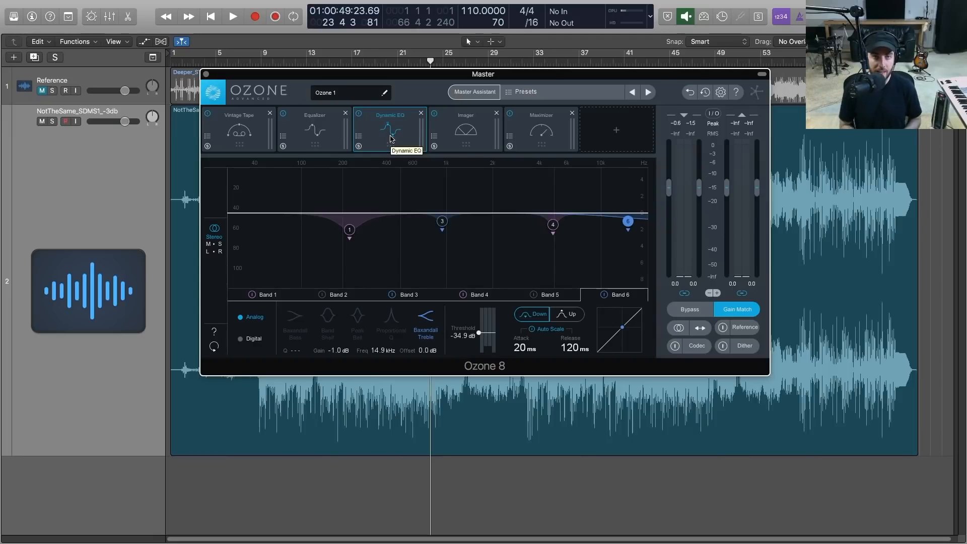
click(481, 93)
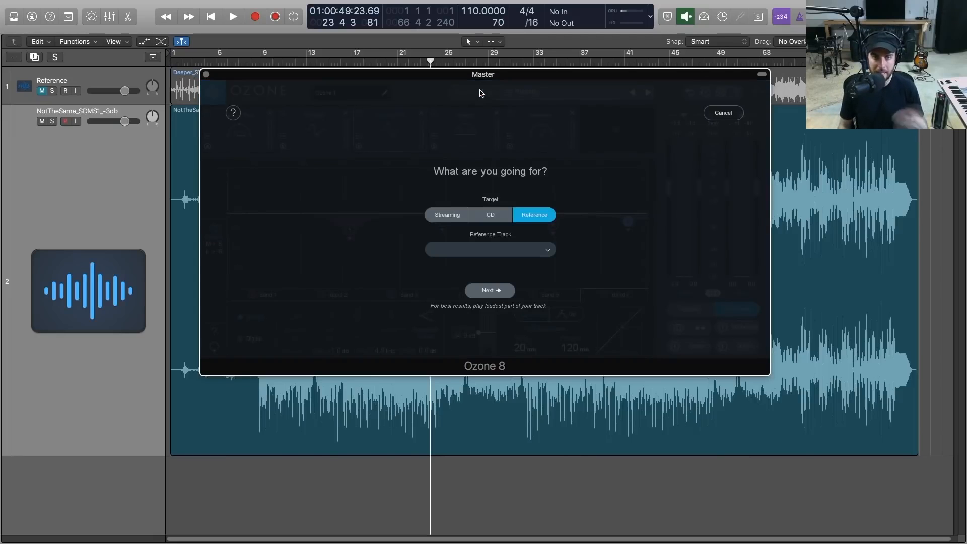
click(723, 114)
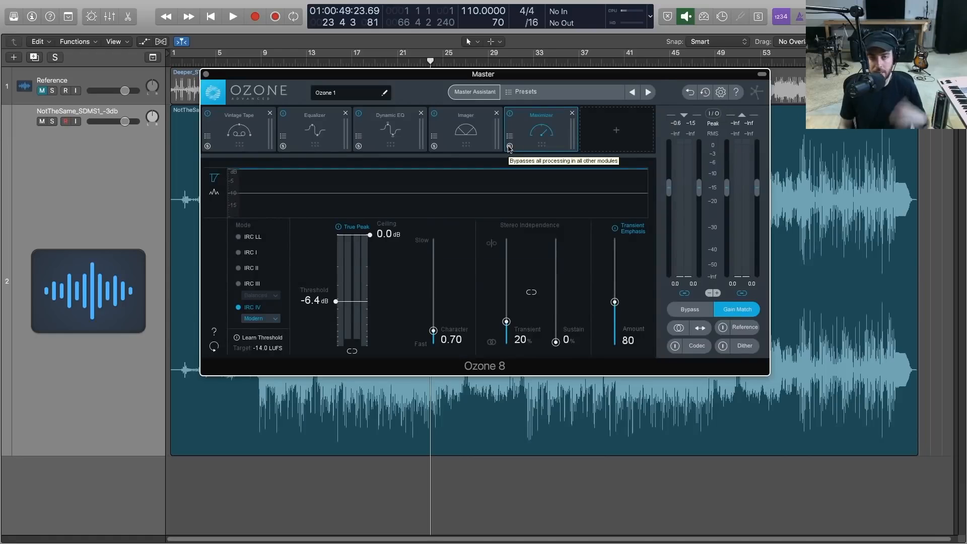
Go back through the chain from the Imager to the Vintage Tape and return to the Maximizer
click(462, 133)
click(392, 130)
click(324, 131)
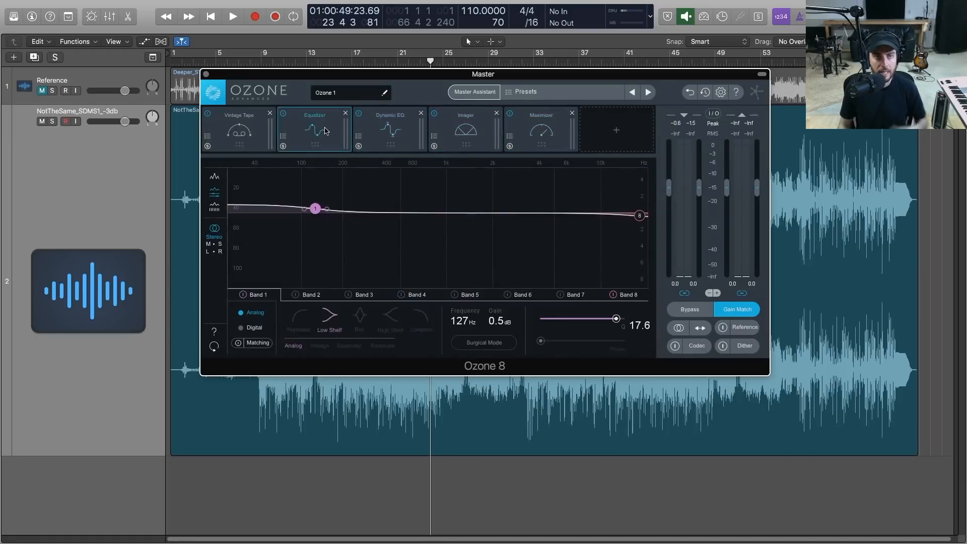
click(242, 127)
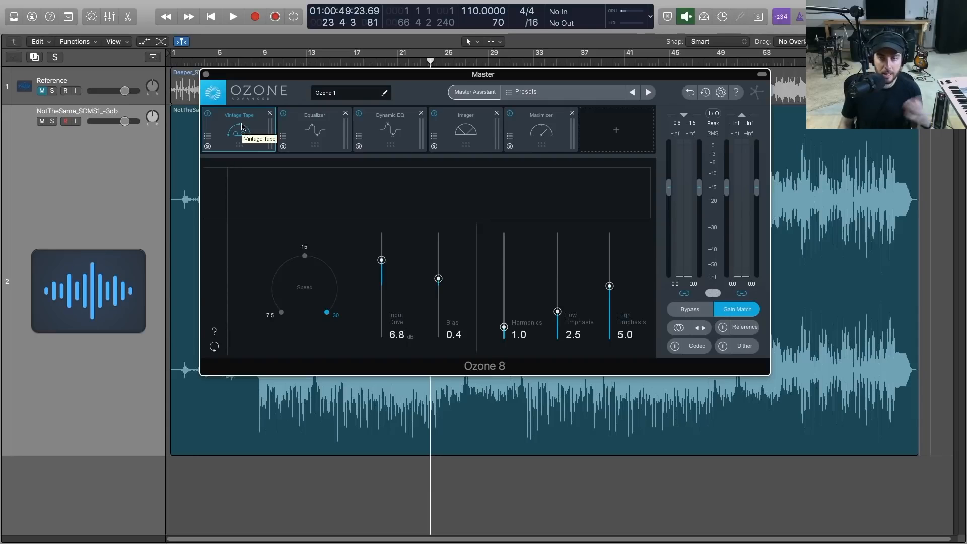
click(539, 123)
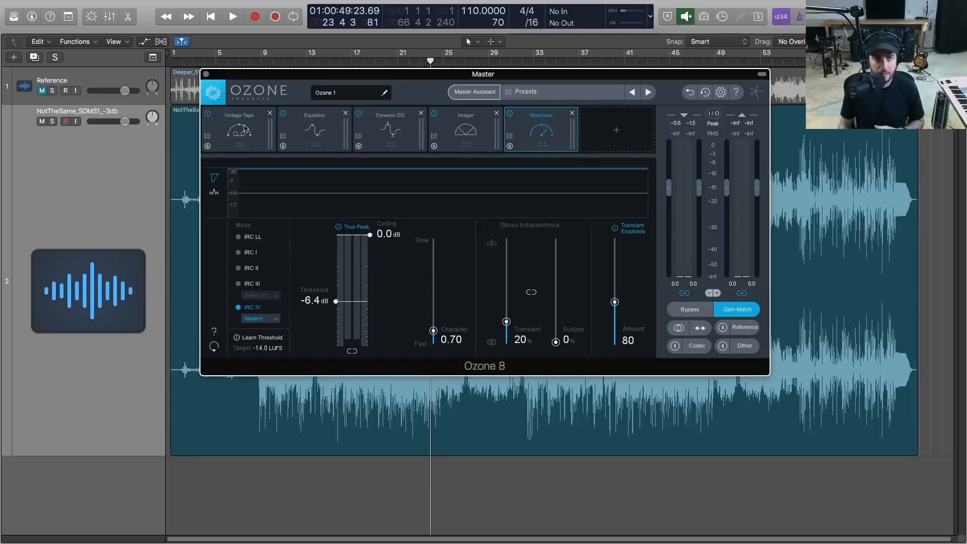
Recap the chain from the Equalizer through the Maximizer, check the referencing view and finish on the Maximizer
click(322, 136)
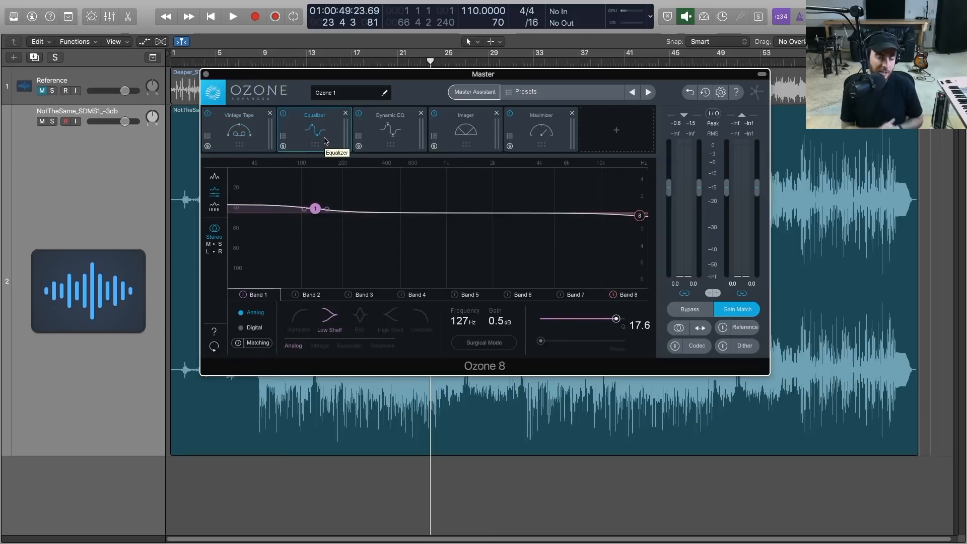
click(383, 132)
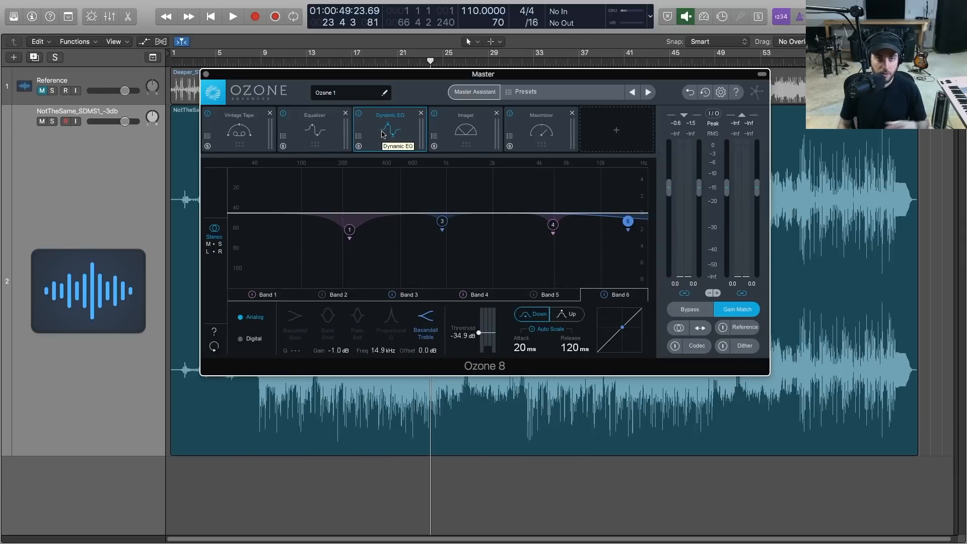
click(459, 147)
click(528, 146)
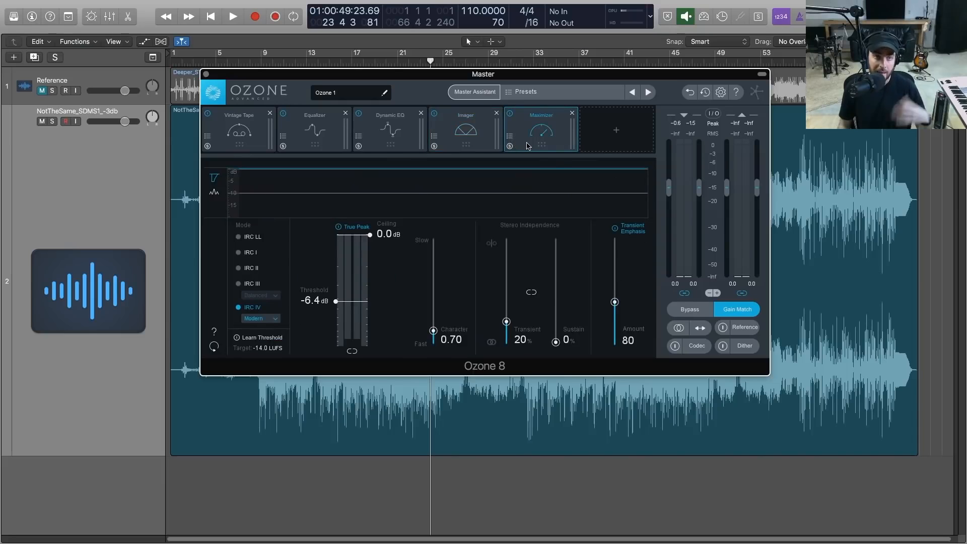
click(472, 137)
click(396, 137)
click(484, 141)
click(537, 144)
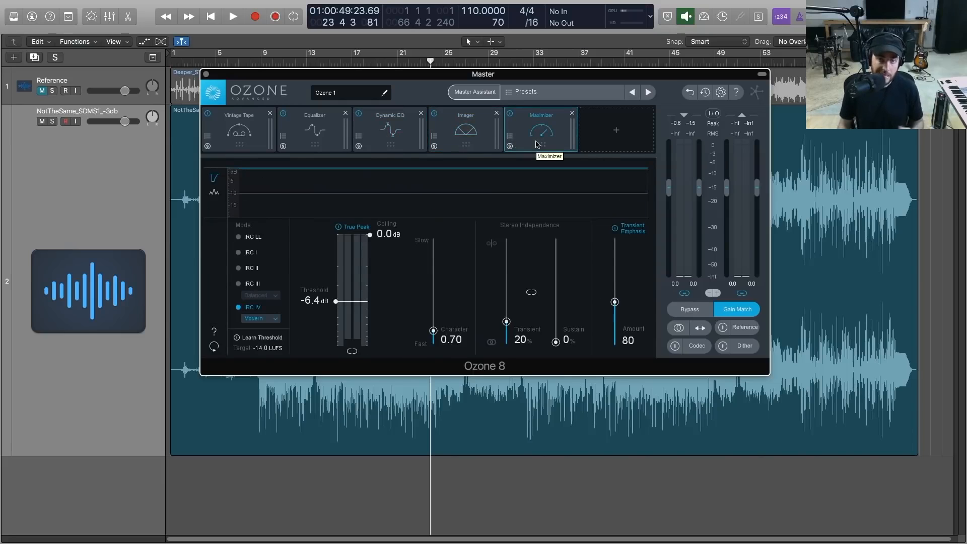
click(737, 328)
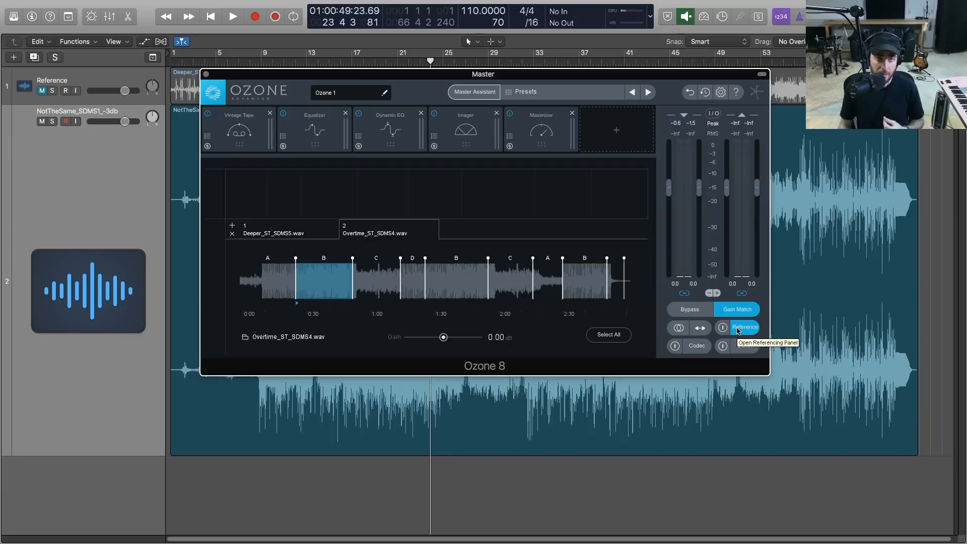
click(743, 328)
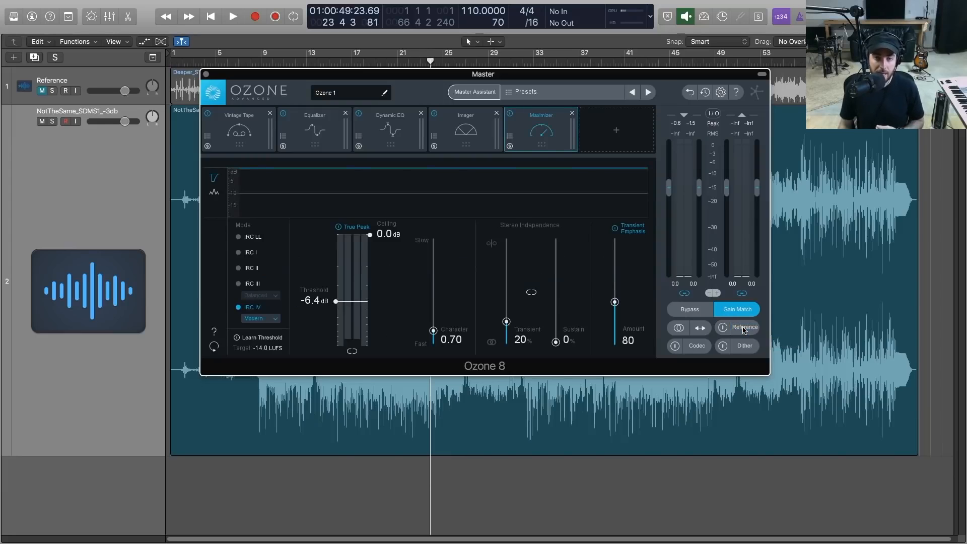